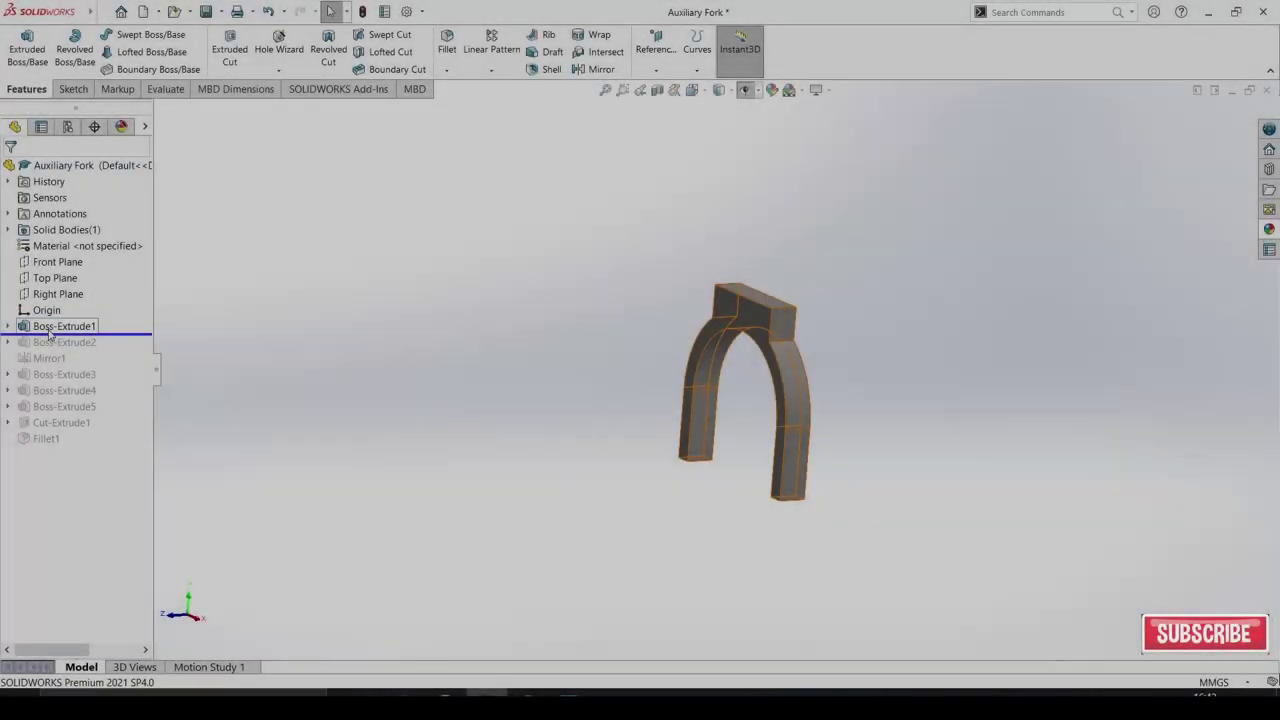
Open the fork's base sketch and inspect the 19.00 top-block dimension
click(98, 325)
click(81, 294)
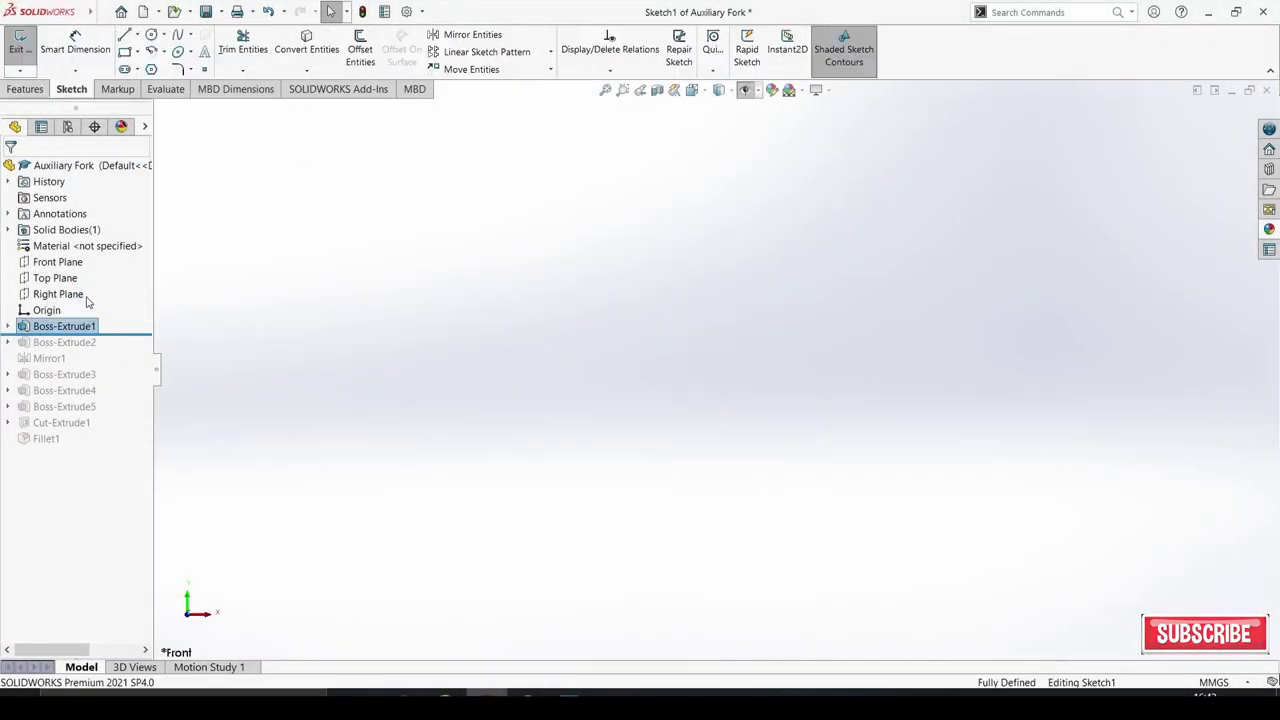
scroll(701, 244, down, 5)
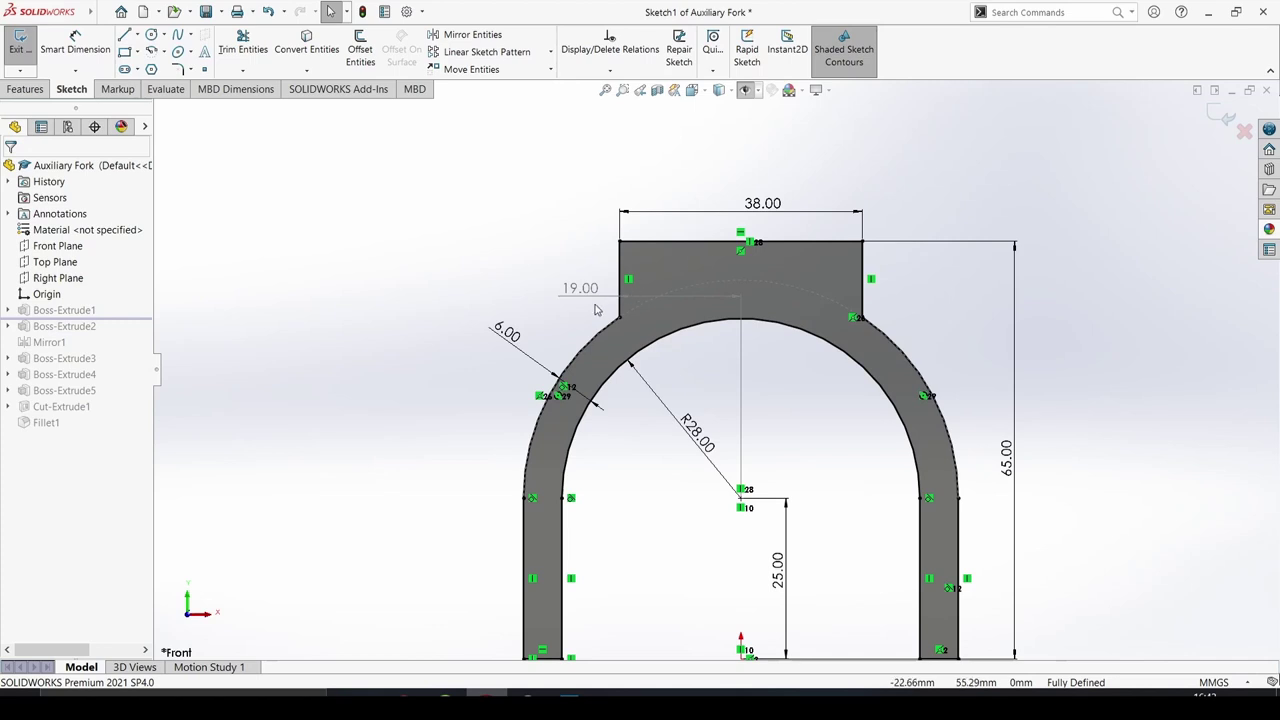
click(680, 284)
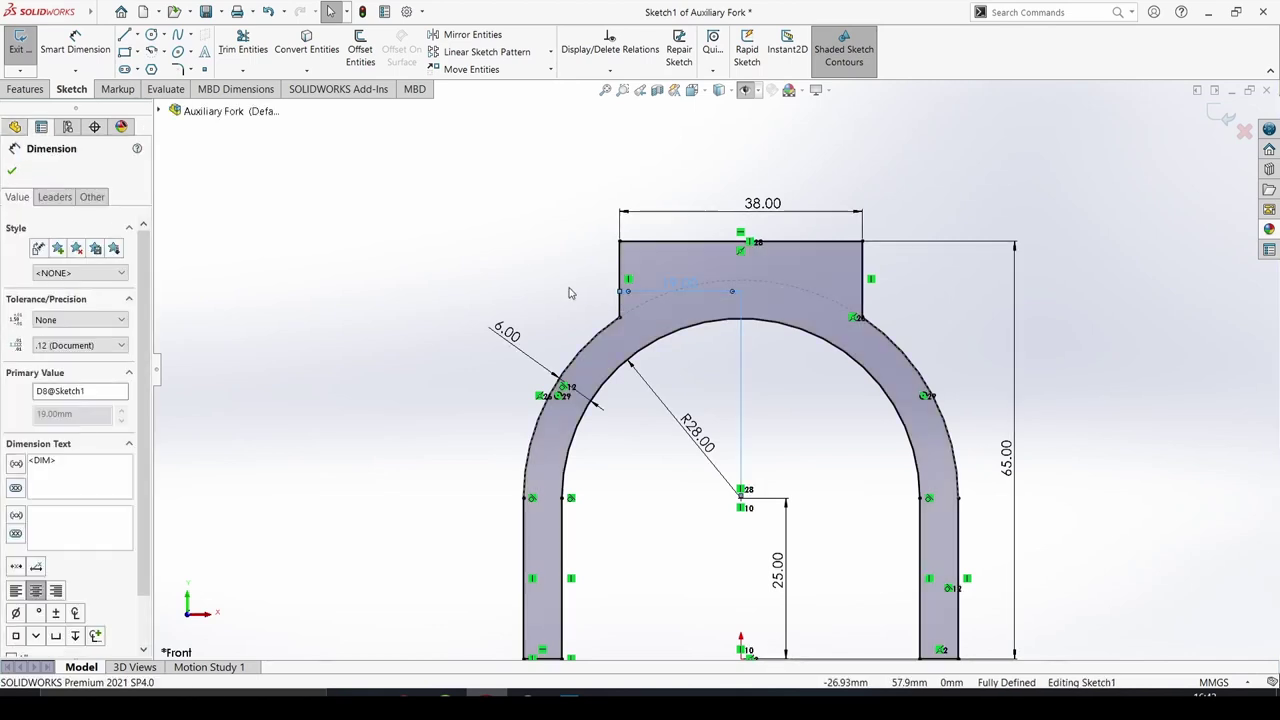
key(Escape)
scroll(714, 369, up, 3)
Fit the whole fork base sketch in view and return to the solid
scroll(669, 579, down, 1)
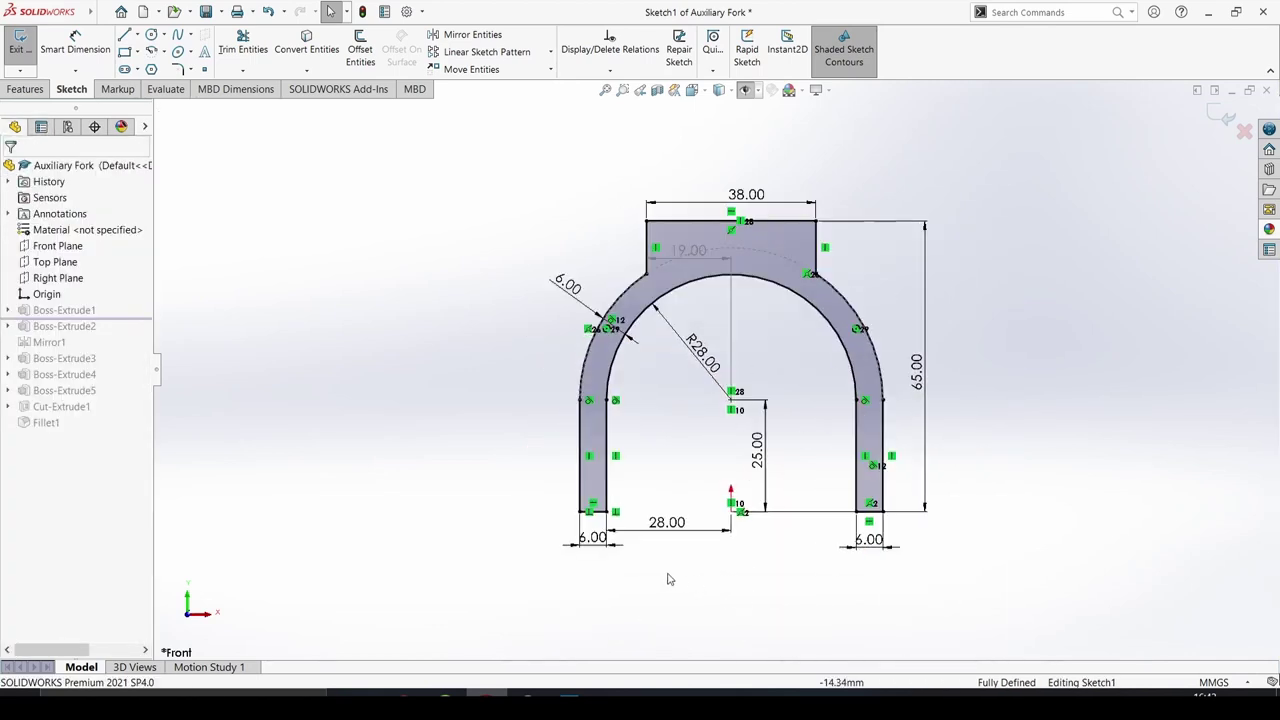
scroll(607, 553, down, 1)
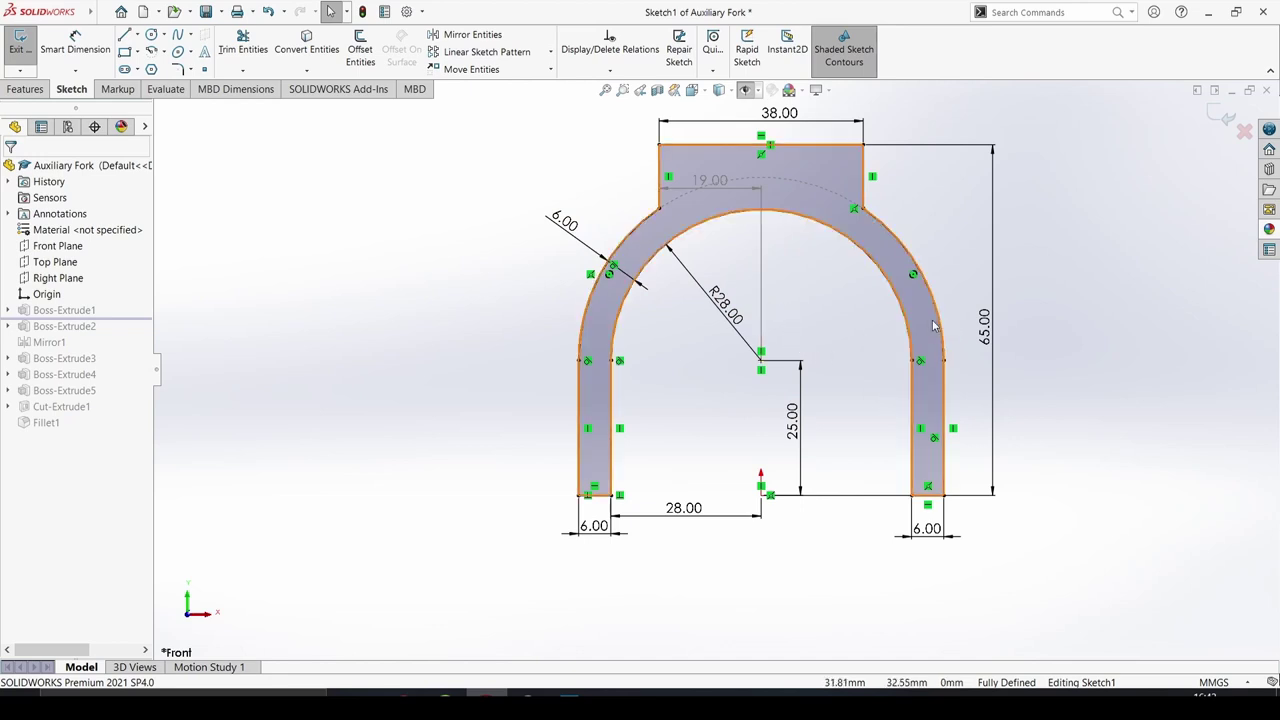
key(z)
scroll(1073, 263, down, 2)
key(z)
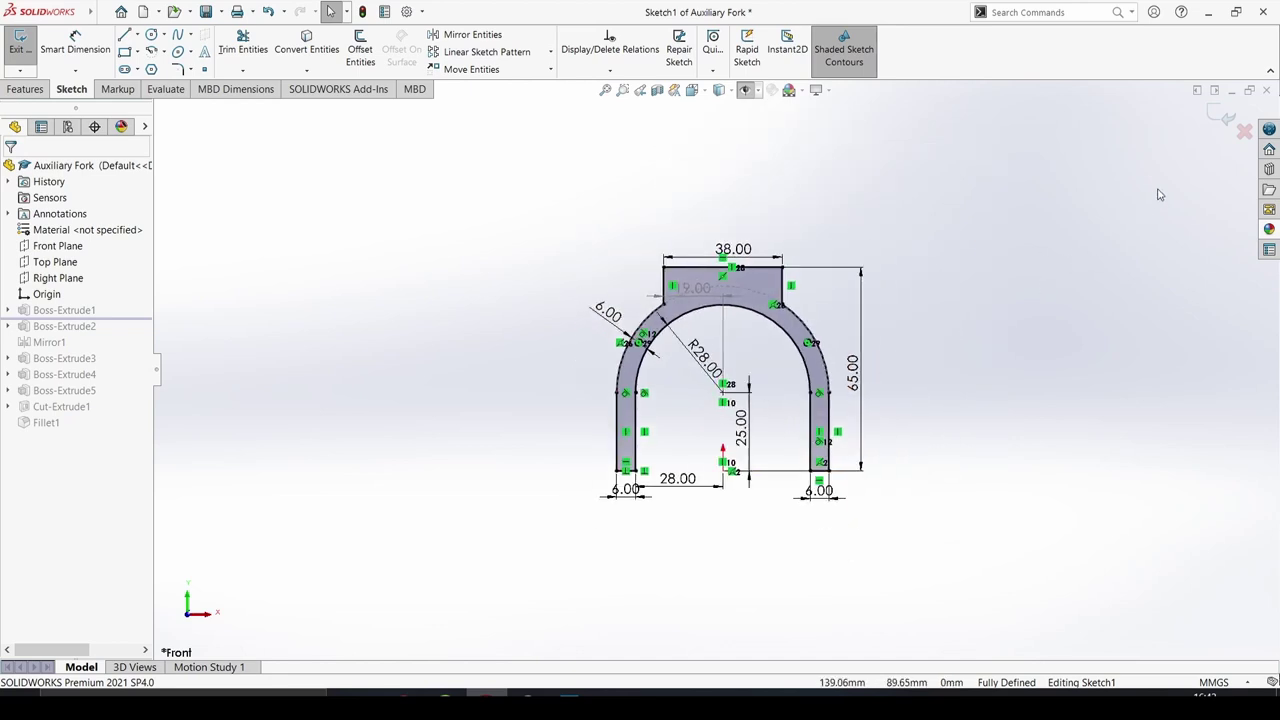
click(1226, 119)
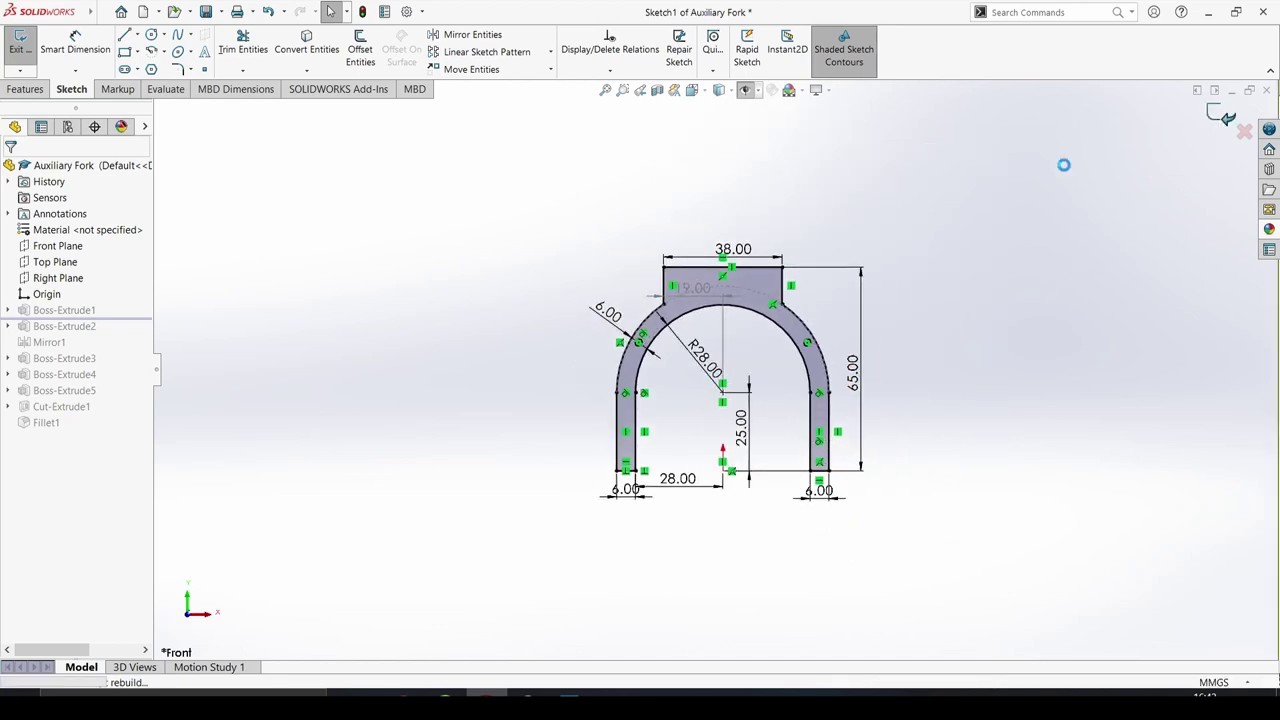
Keep Boss-Extrude1's end condition at Mid Plane and confirm the feature
click(68, 326)
click(84, 289)
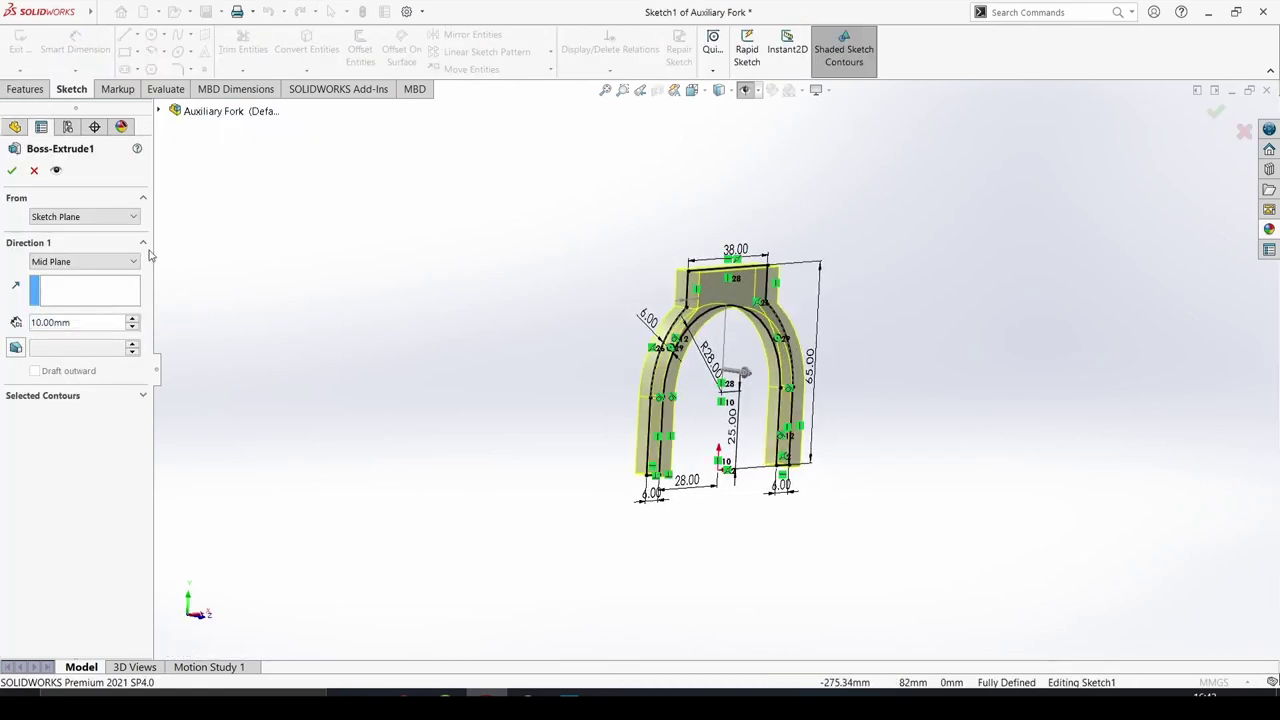
click(86, 261)
click(79, 330)
scroll(543, 523, down, 3)
middle_drag(543, 523, 703, 523)
scroll(697, 511, up, 5)
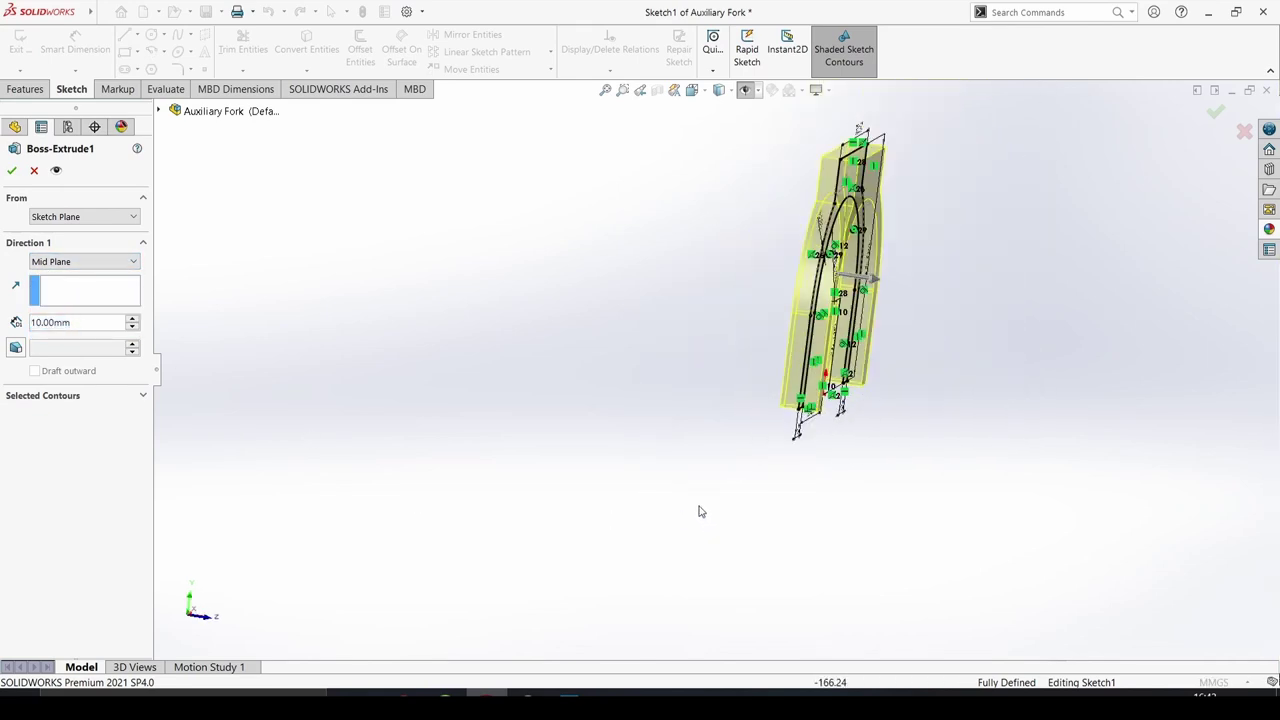
middle_drag(713, 458, 675, 306)
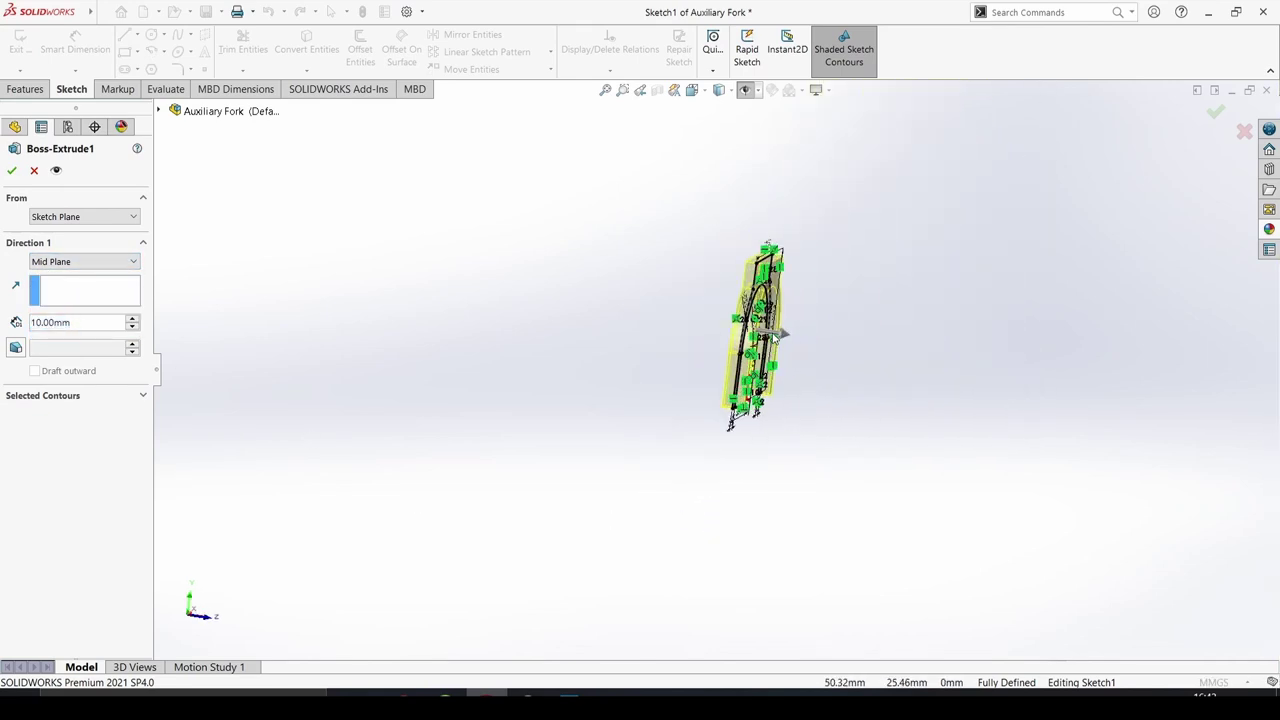
click(13, 174)
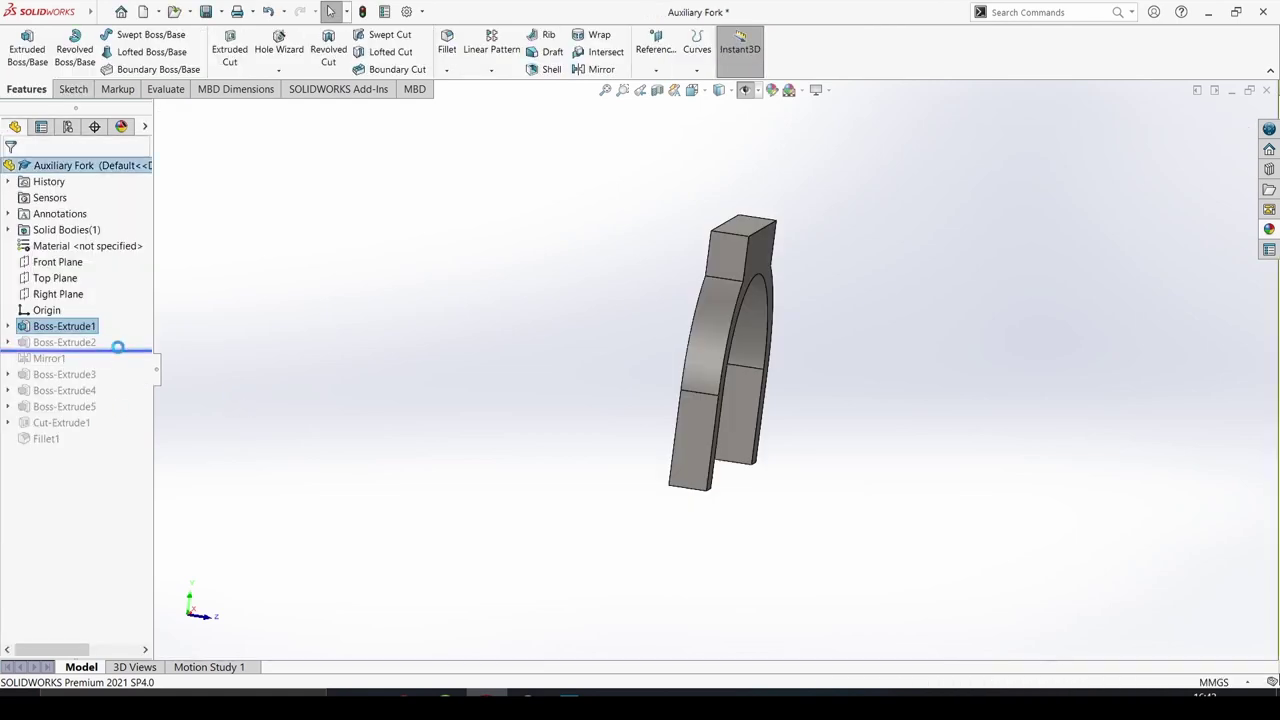
Roll forward to Boss-Extrude2 and review its Ø10 tip circle at 37.5 mm offset
drag(121, 334, 121, 350)
click(80, 342)
click(110, 300)
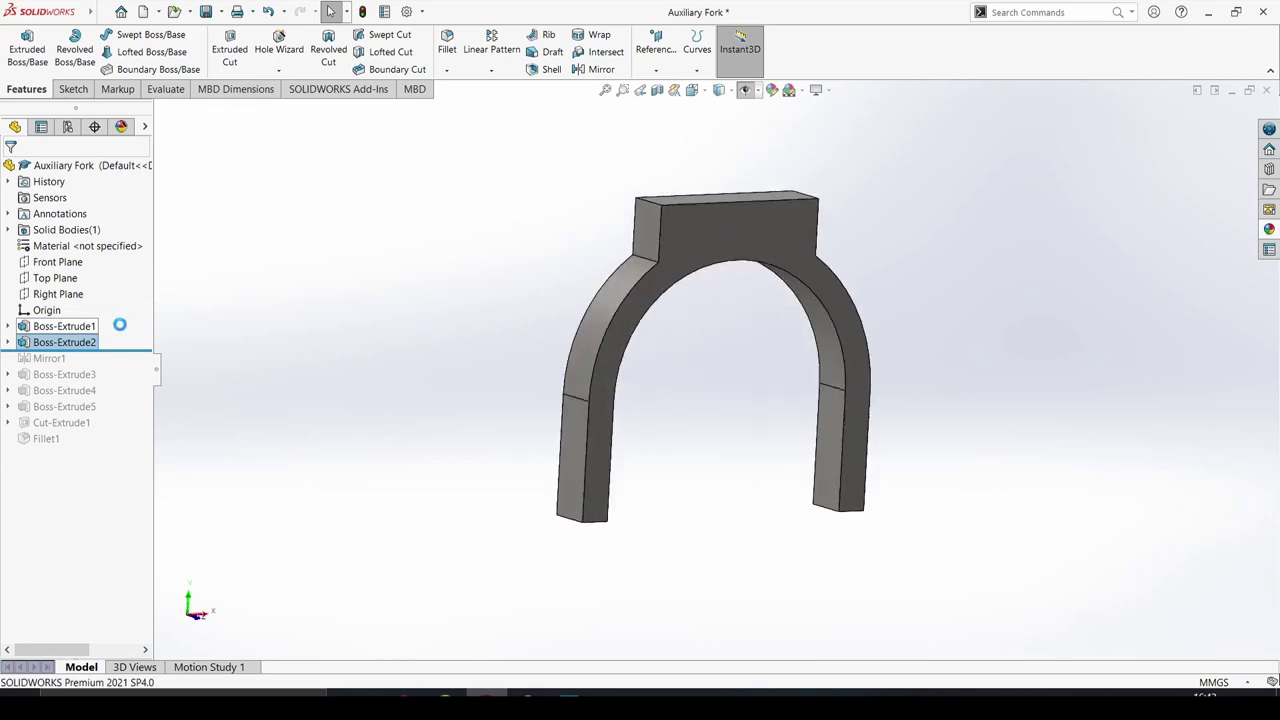
scroll(761, 640, down, 1)
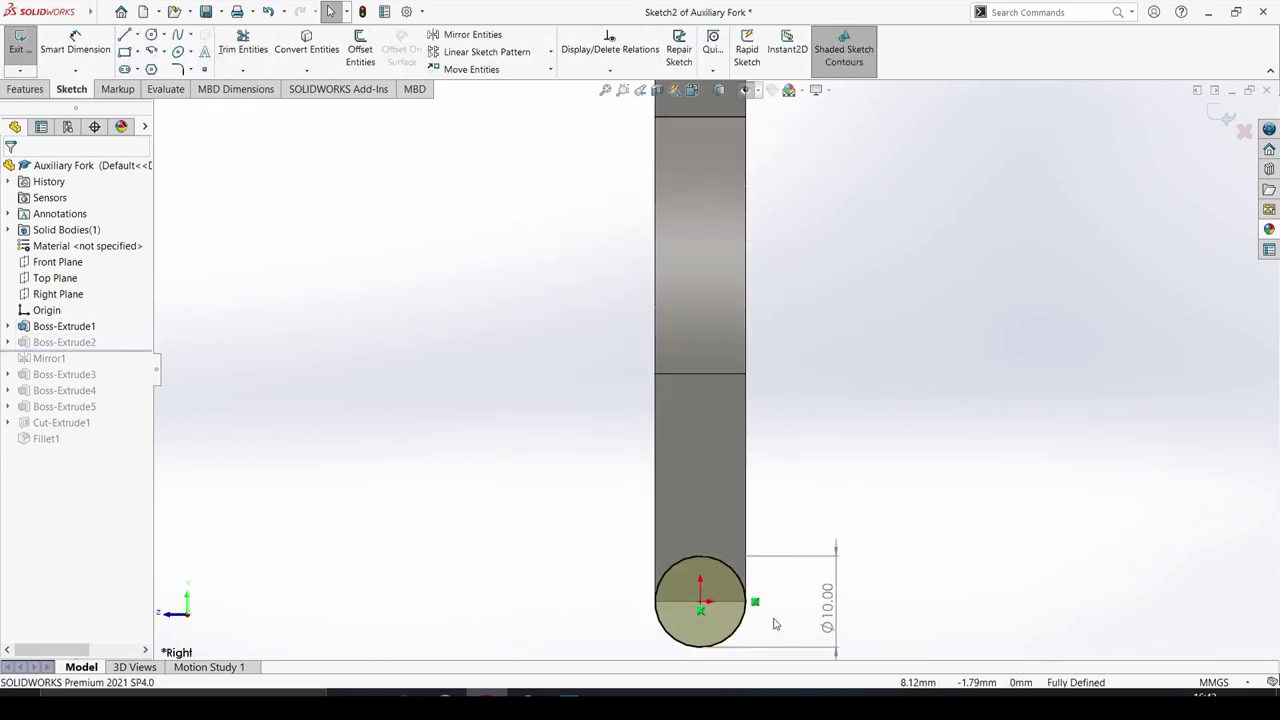
scroll(775, 625, down, 2)
scroll(645, 553, up, 1)
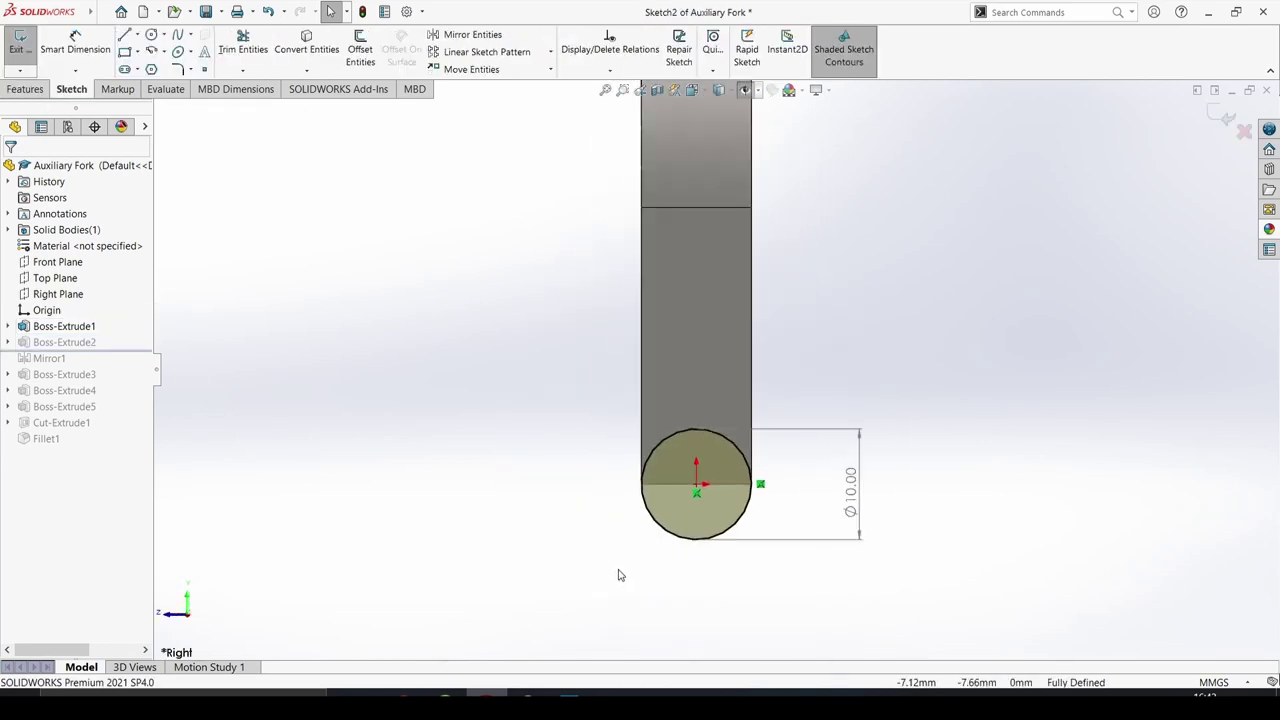
middle_drag(615, 575, 679, 569)
scroll(463, 490, up, 1)
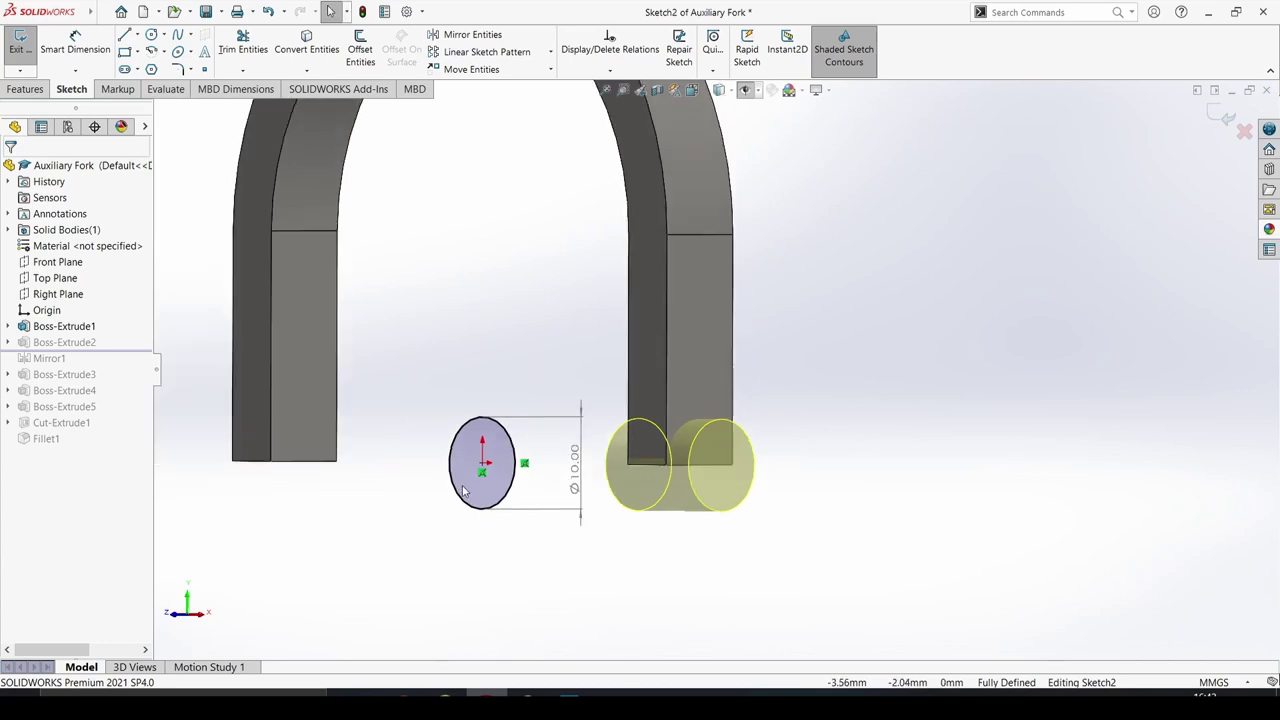
scroll(520, 550, up, 2)
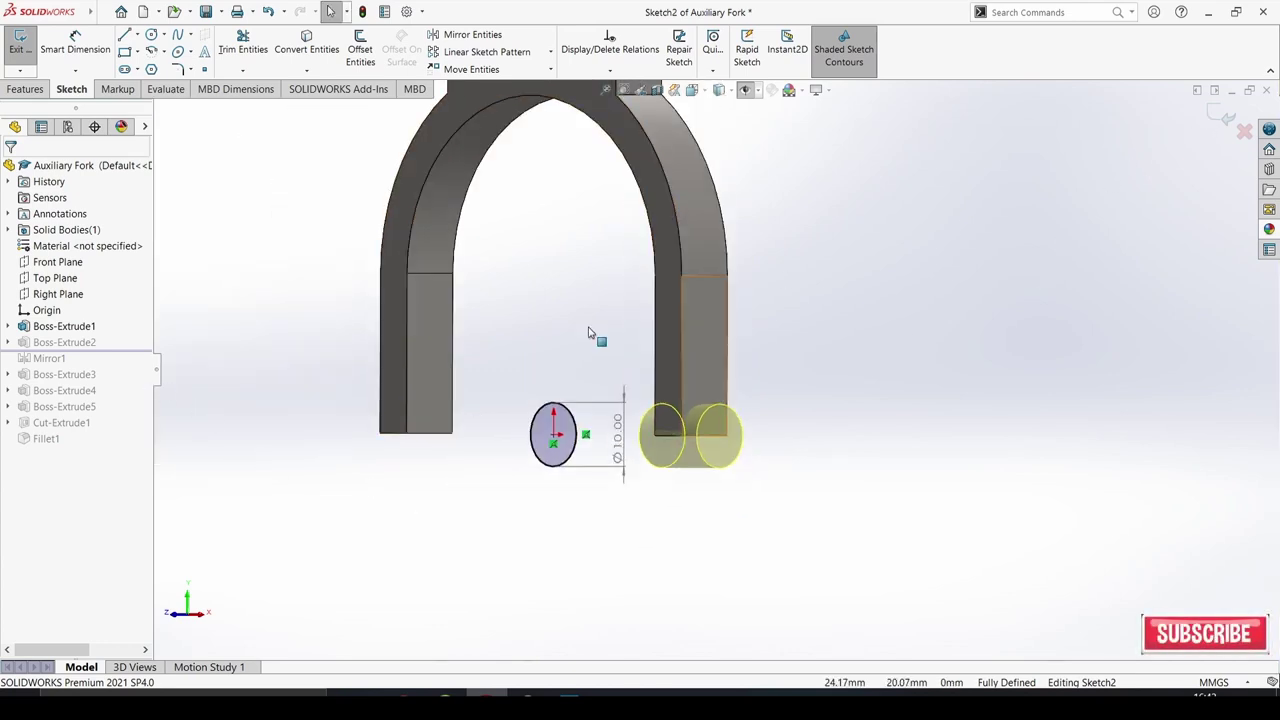
click(1225, 118)
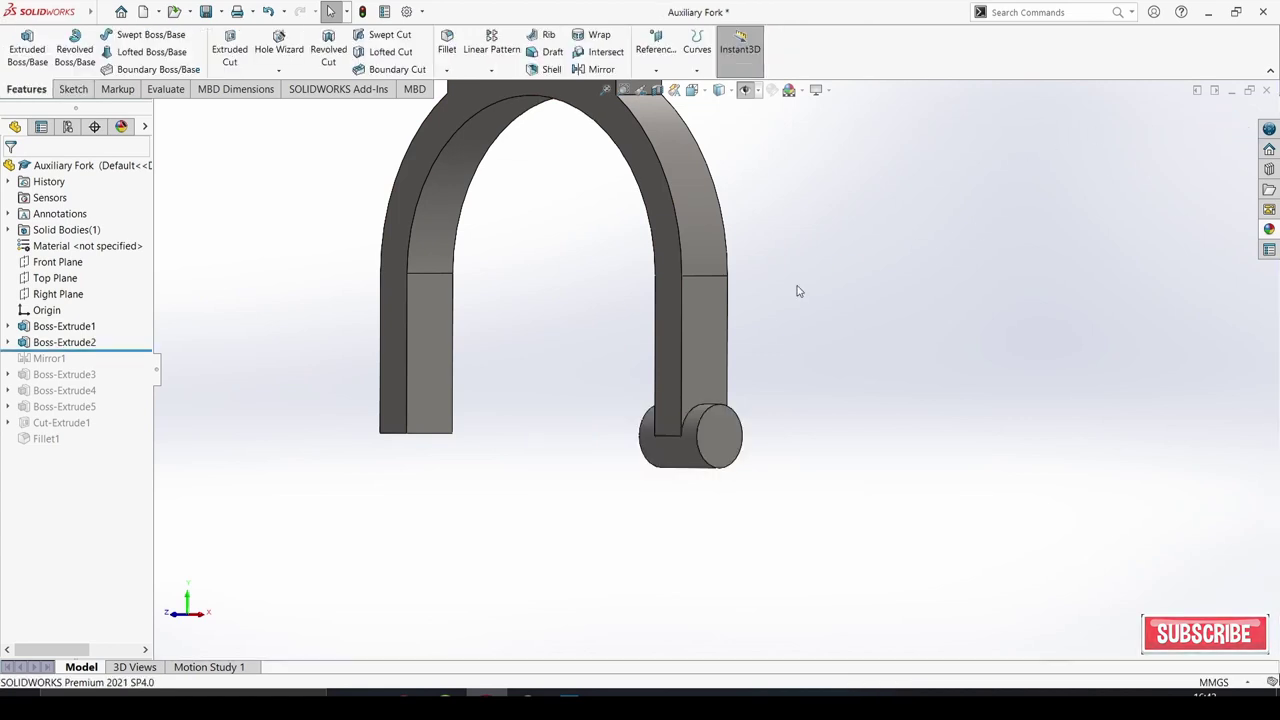
Confirm Boss-Extrude2 as a 13 mm Blind extrusion on the right arm tip
click(67, 343)
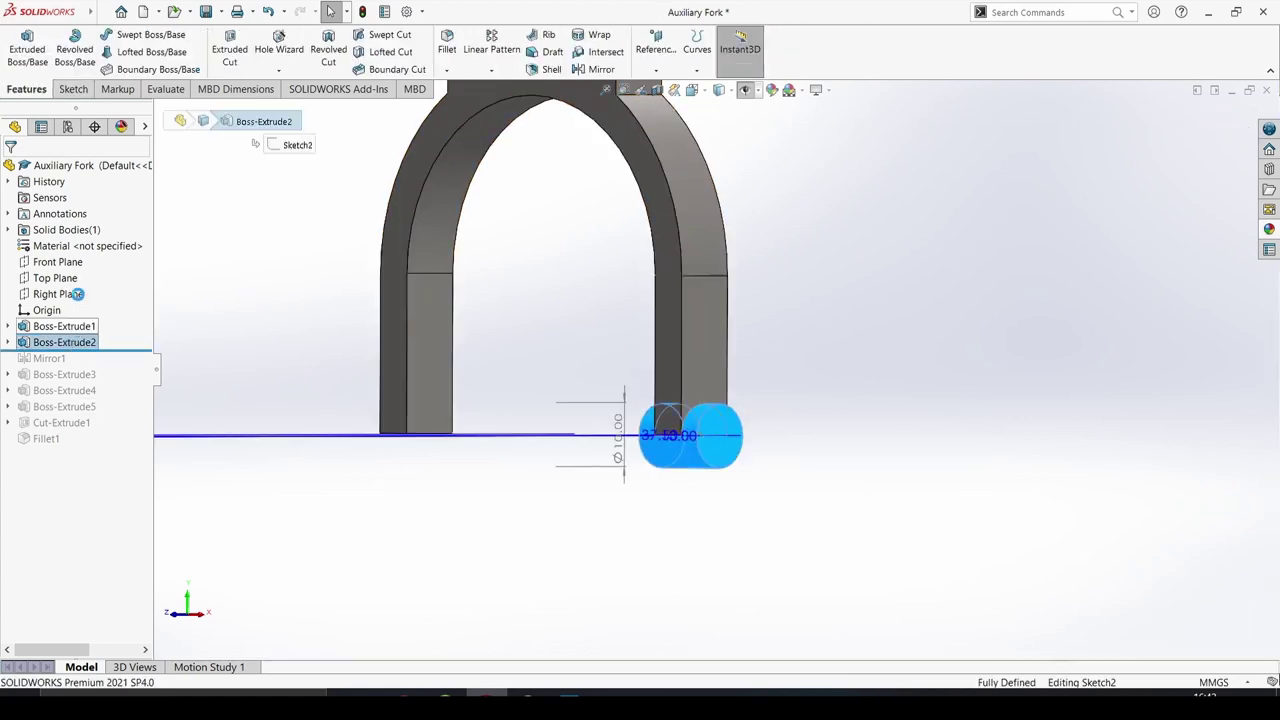
click(92, 304)
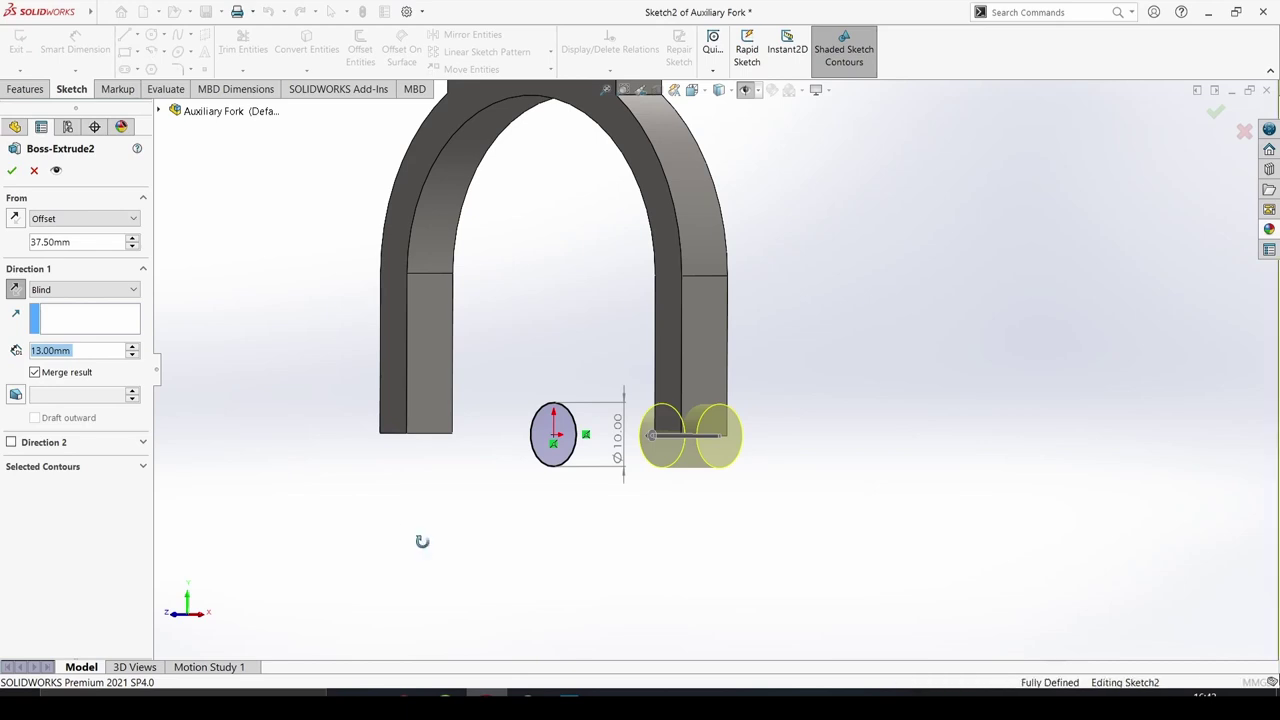
middle_drag(423, 537, 281, 447)
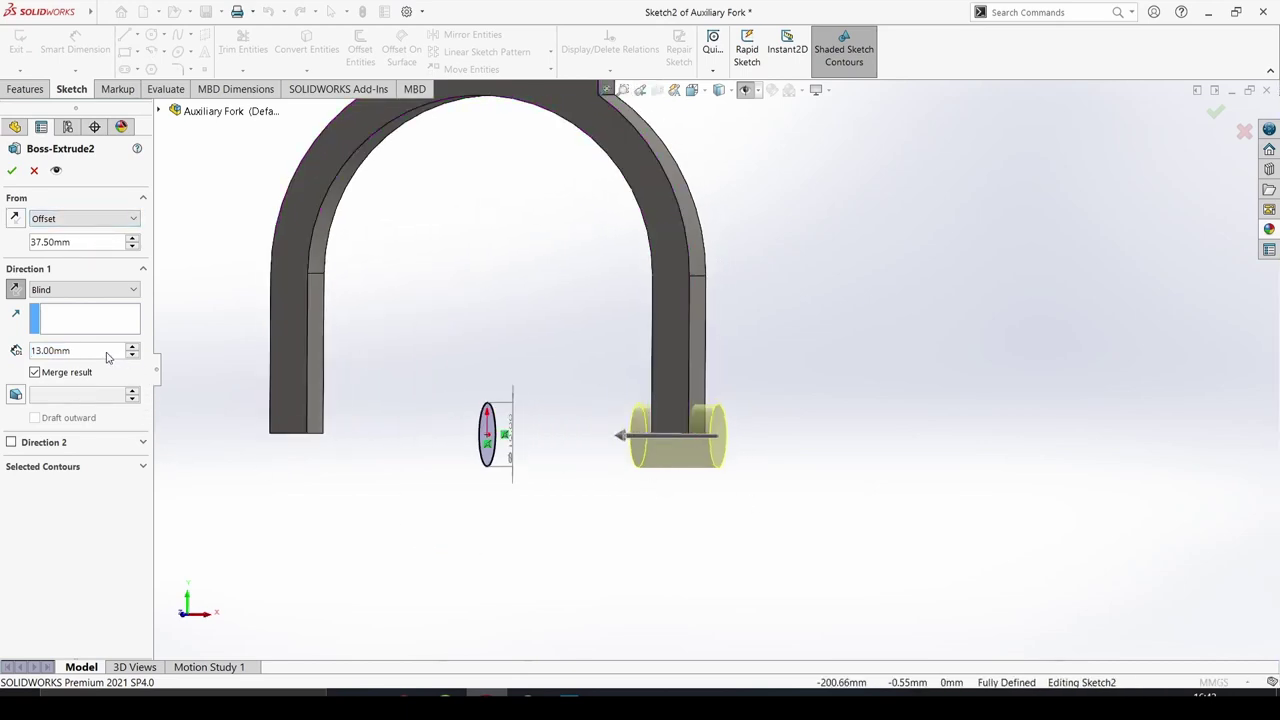
click(13, 171)
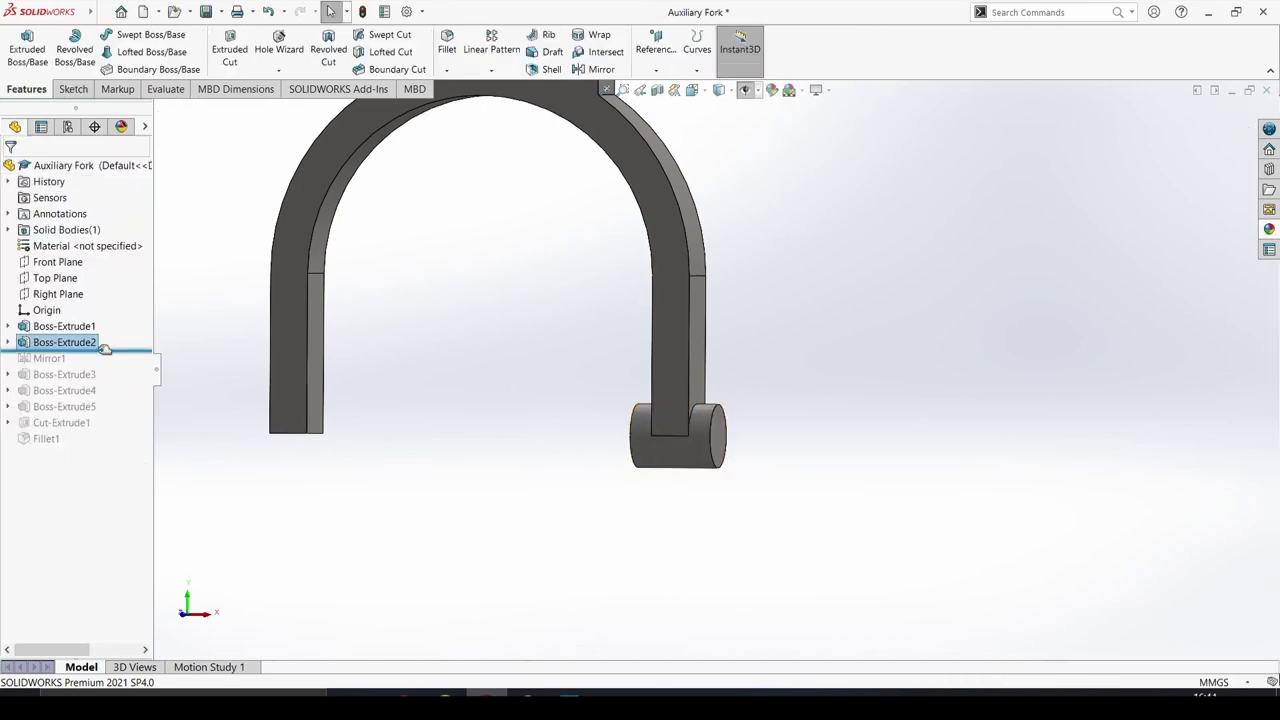
Mirror Boss-Extrude2 across the Right Plane, then roll forward to Boss-Extrude3's hub
drag(105, 348, 105, 366)
click(55, 358)
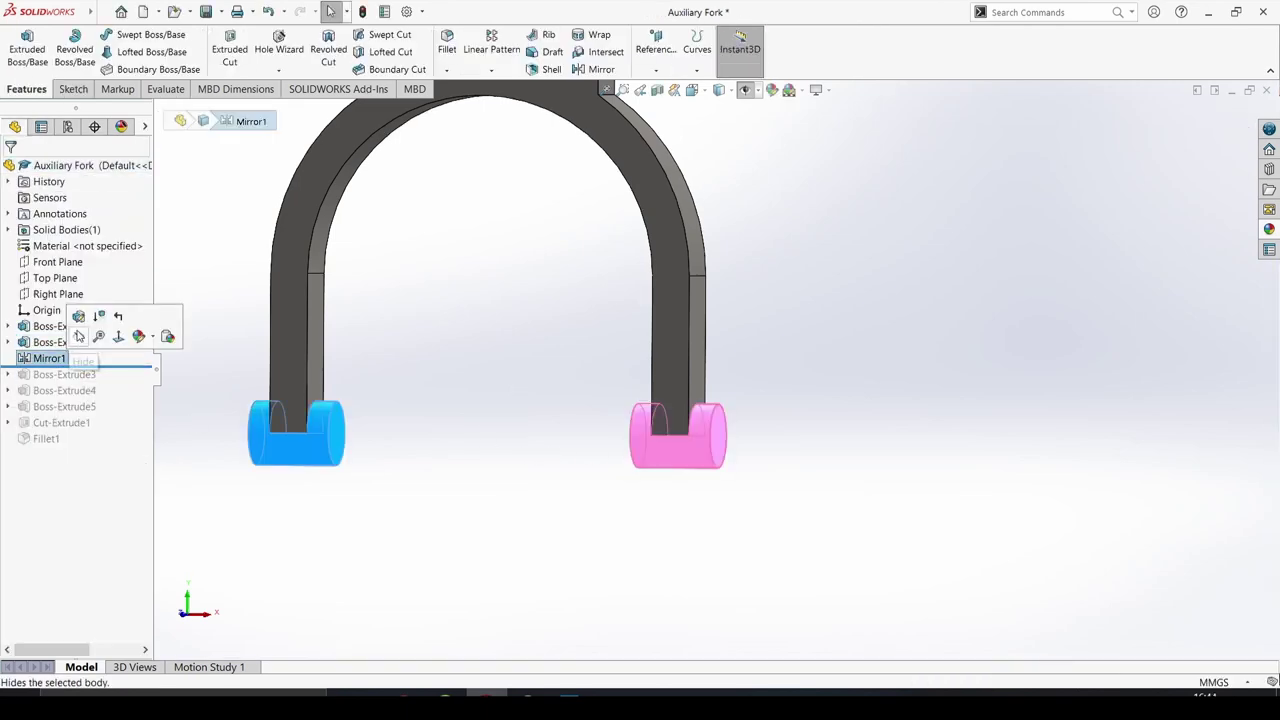
click(79, 336)
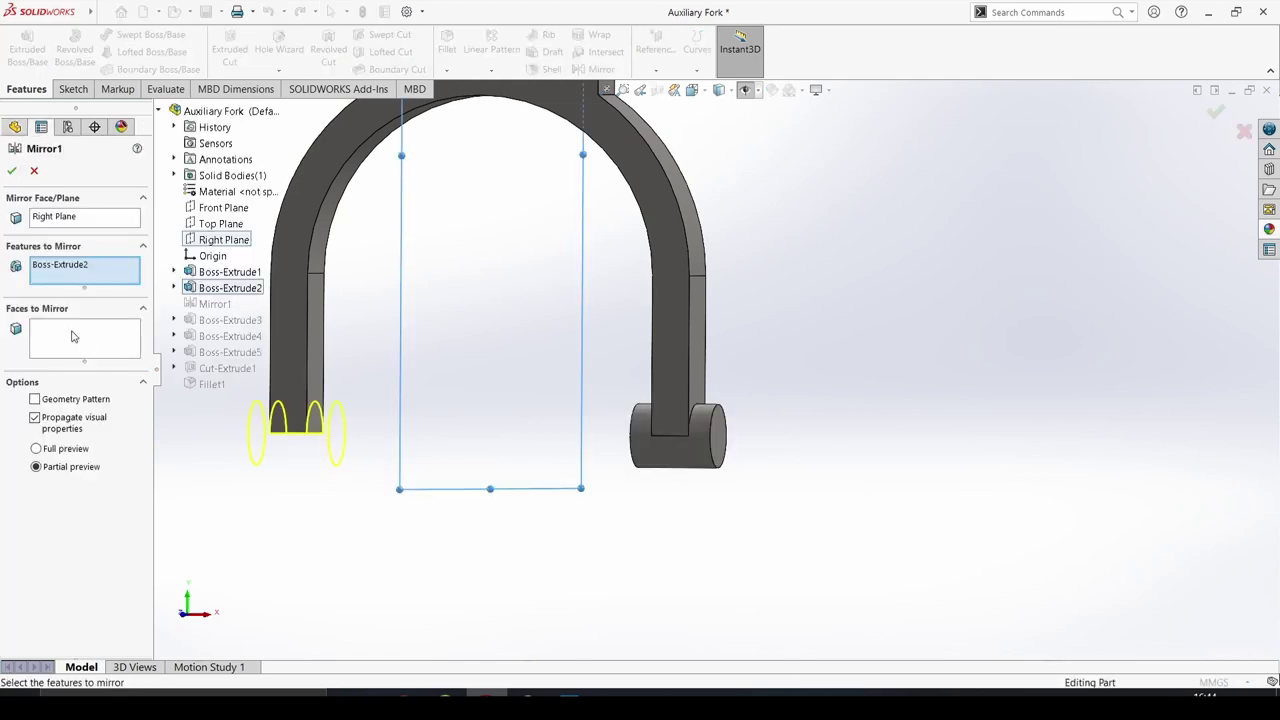
click(88, 222)
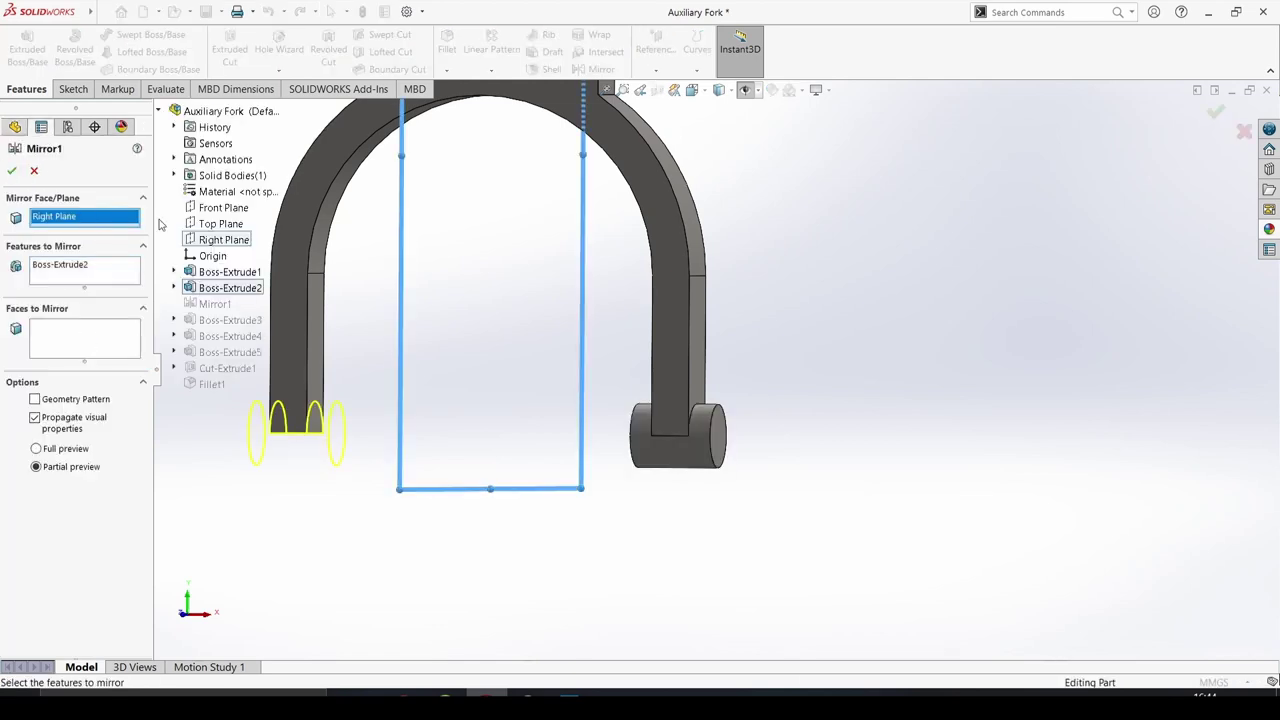
click(104, 275)
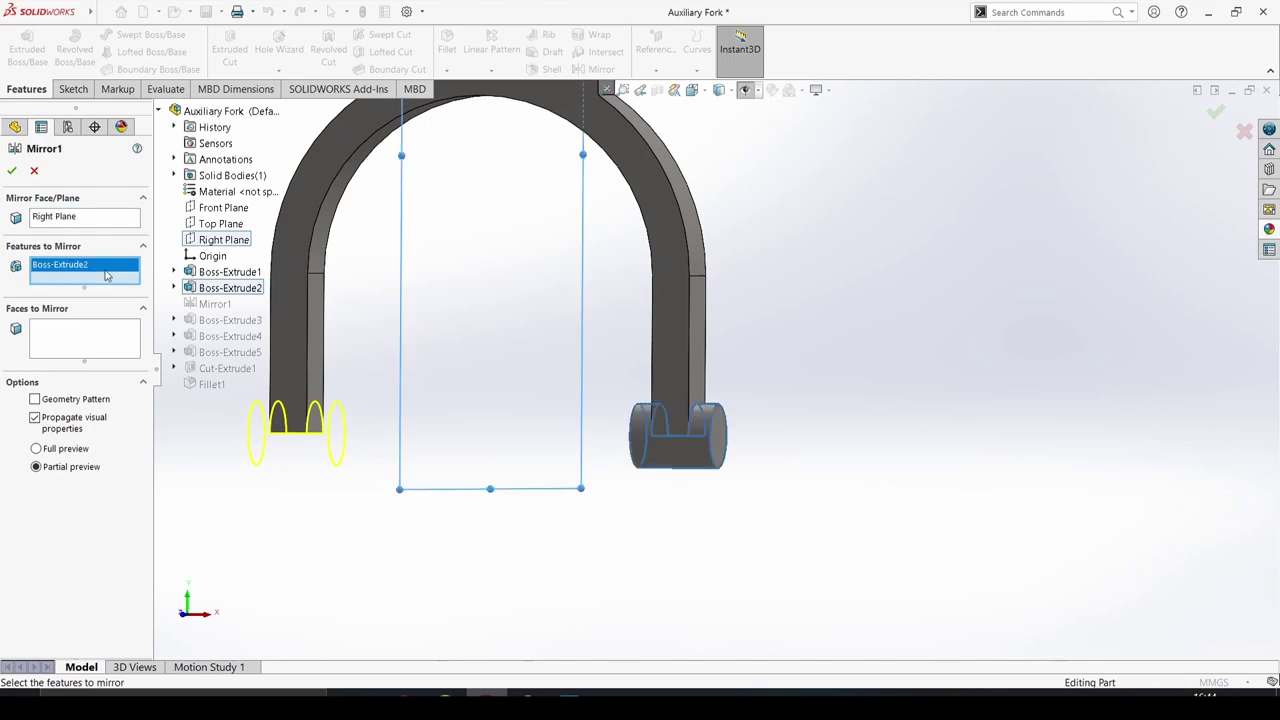
click(19, 171)
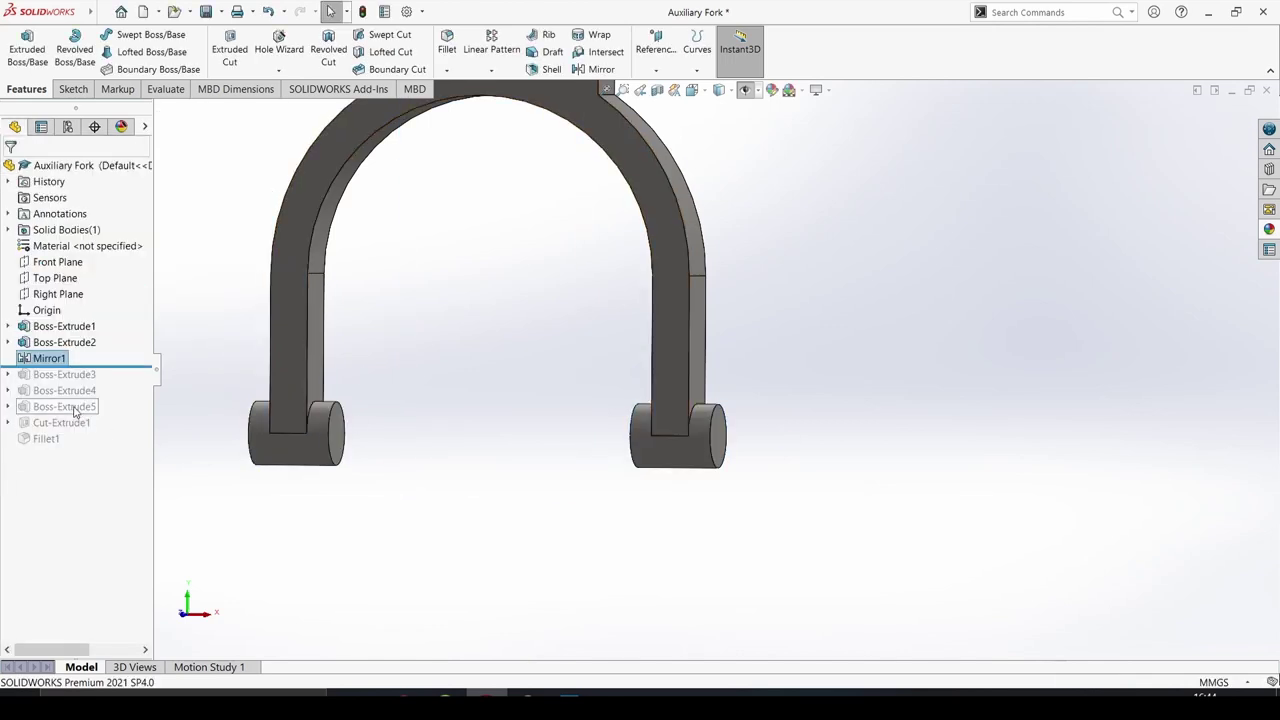
drag(110, 366, 112, 382)
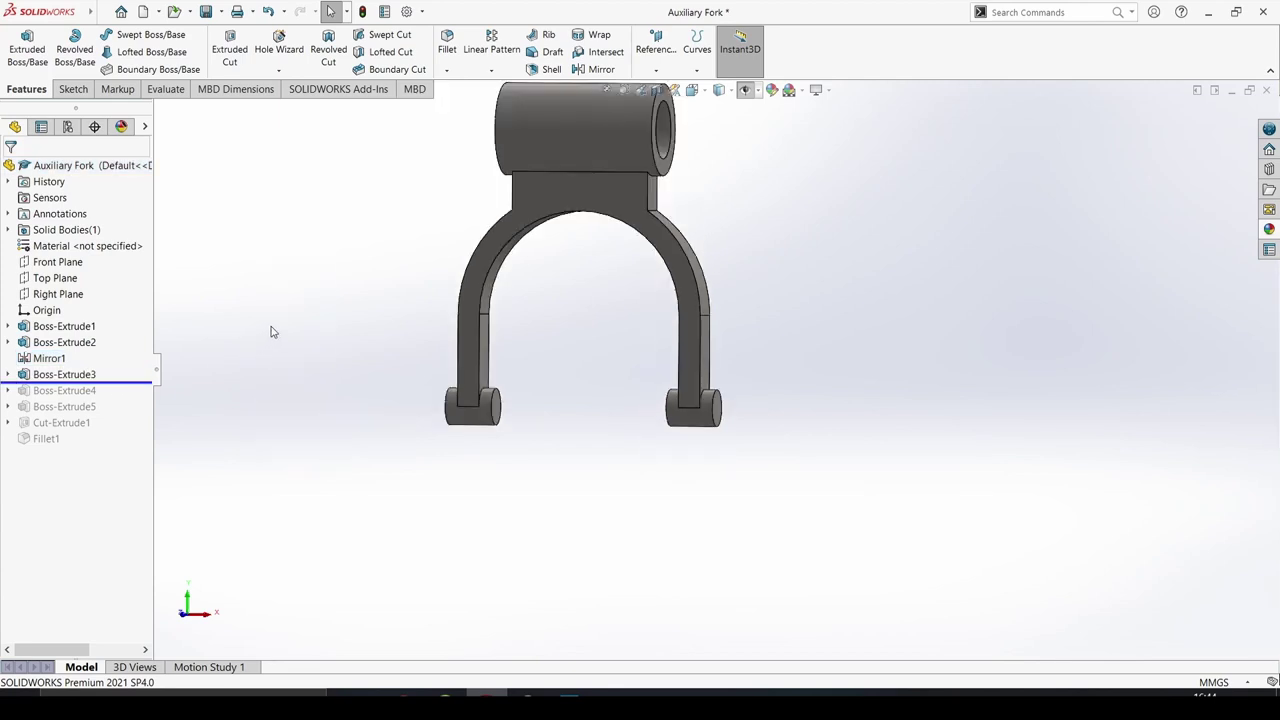
Review the hub cylinder sketch with its Ø15.80 bore, leaving it unchanged
click(92, 378)
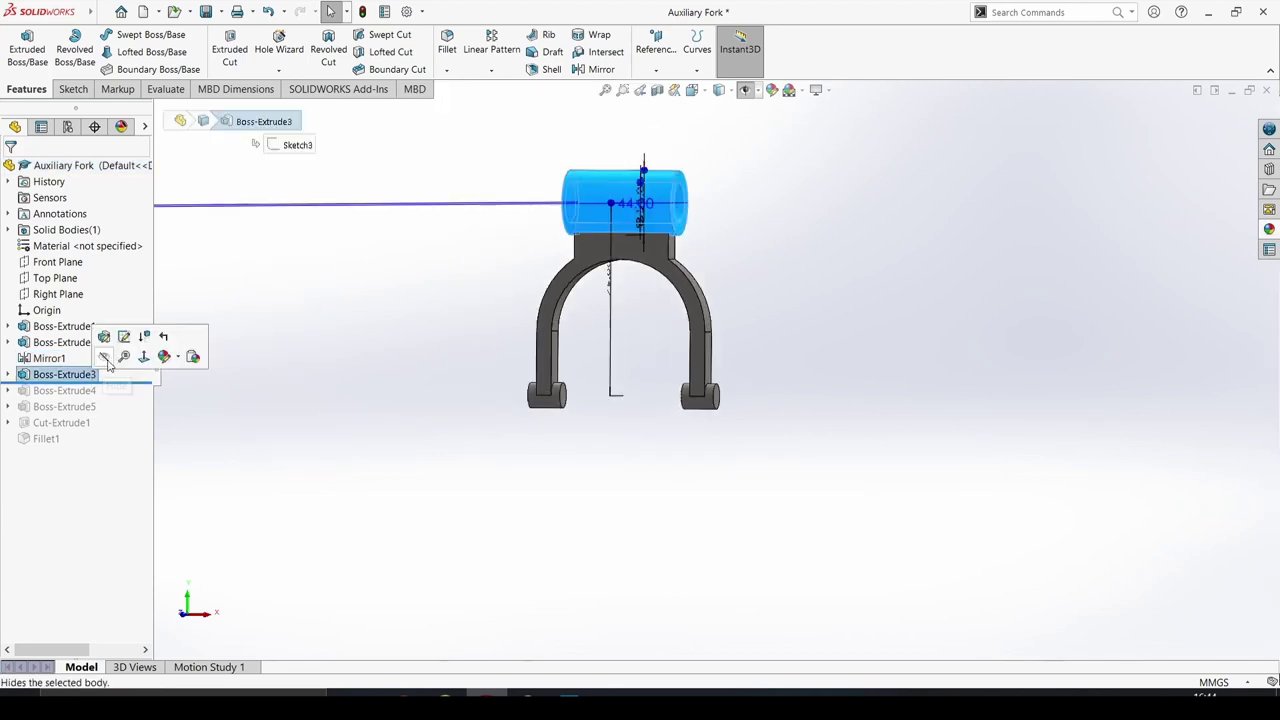
click(123, 340)
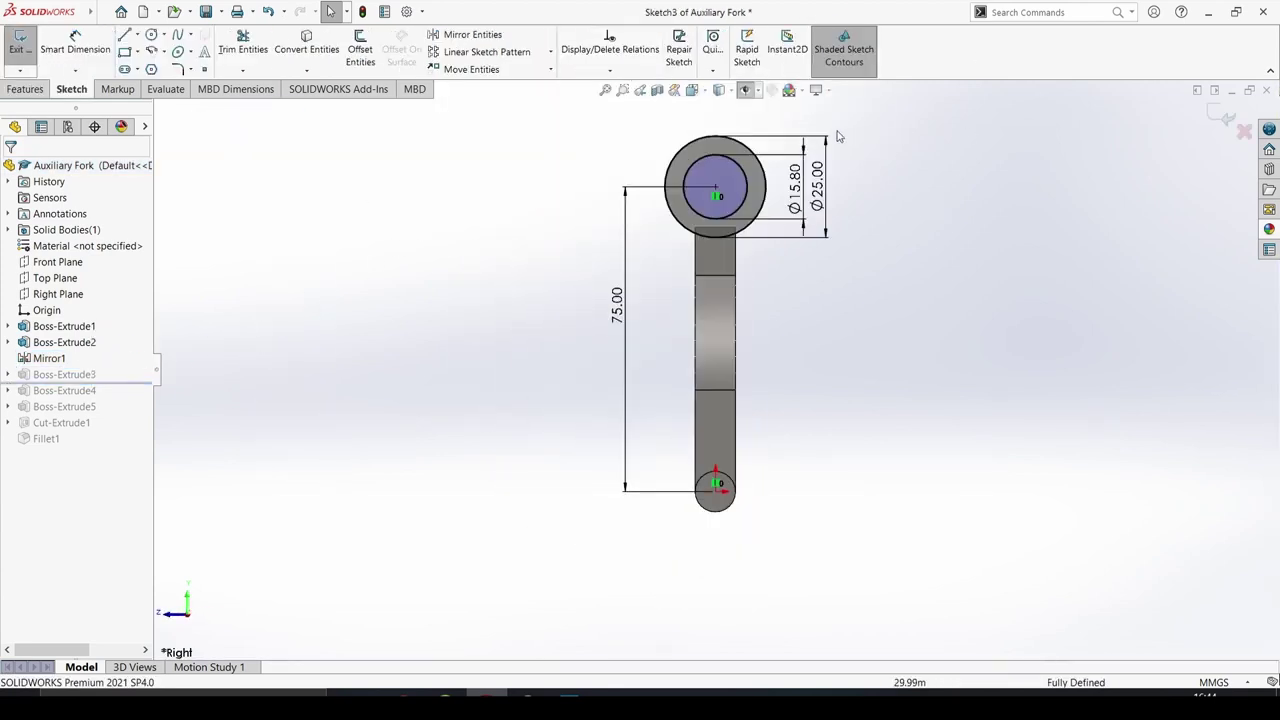
scroll(770, 230, down, 4)
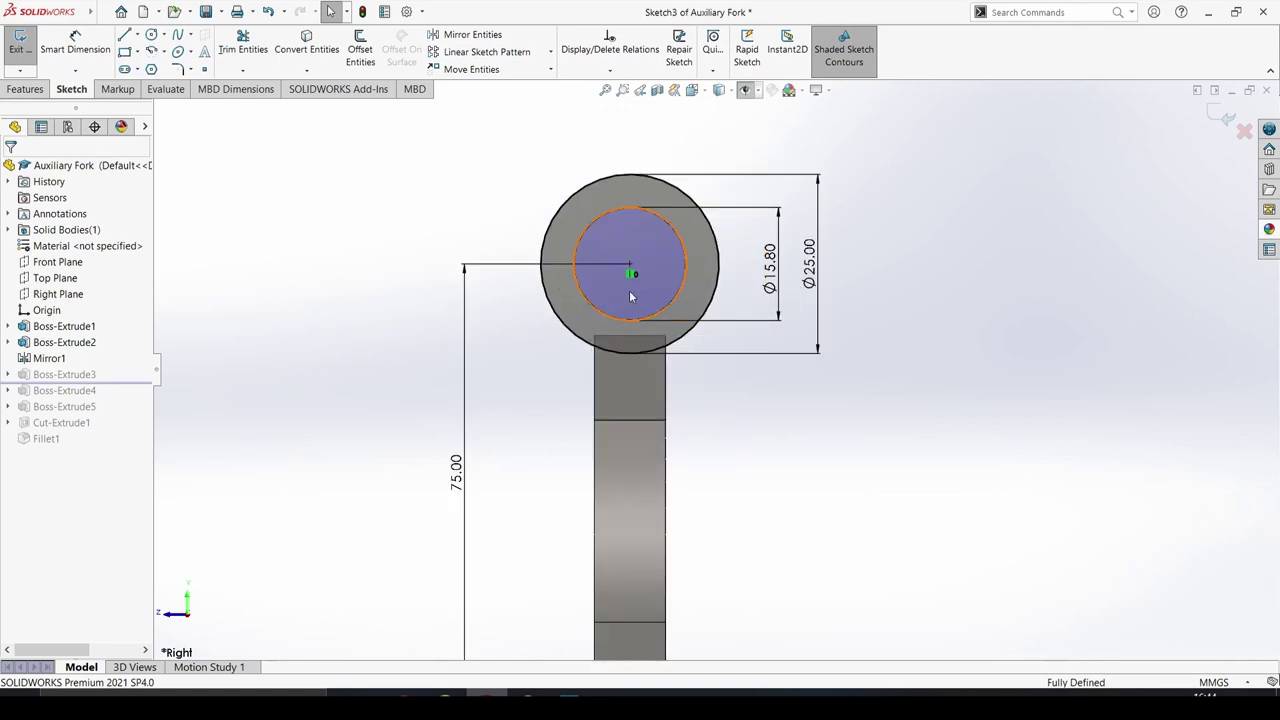
scroll(700, 355, up, 3)
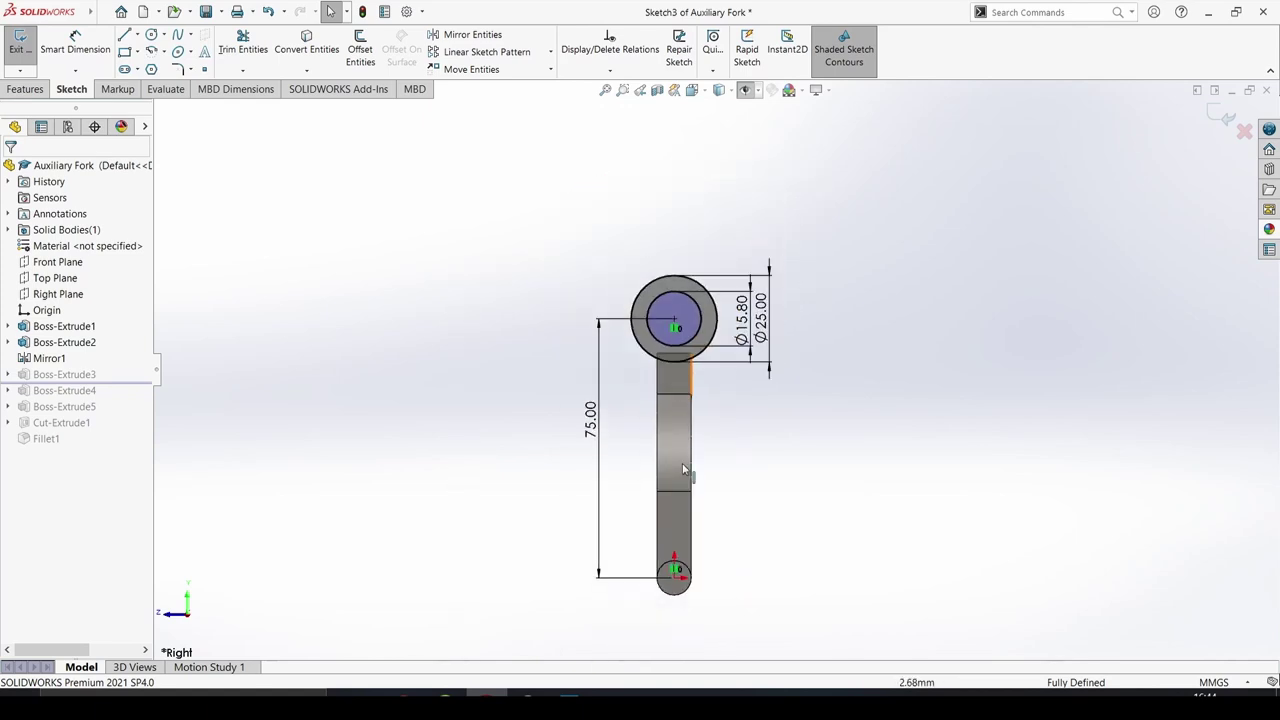
click(1218, 118)
Confirm Boss-Extrude3 as a 44 mm Mid Plane extrusion and roll forward to Boss-Extrude4
click(80, 374)
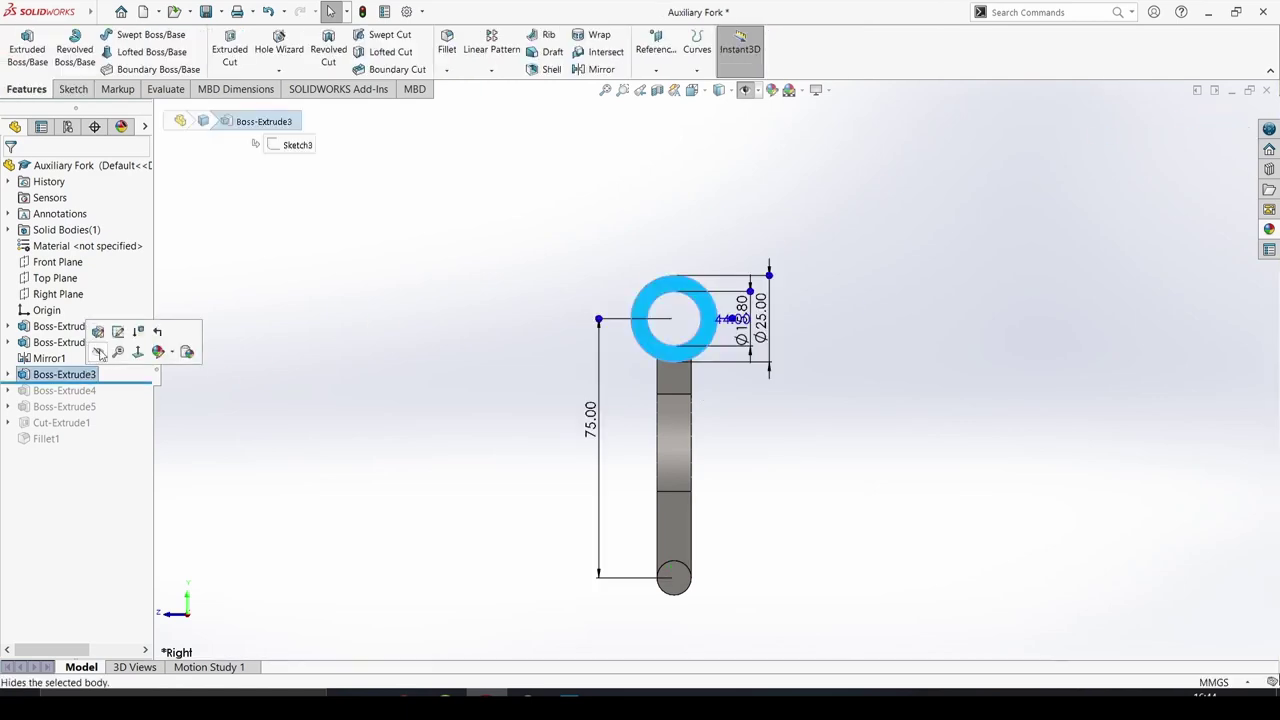
click(98, 332)
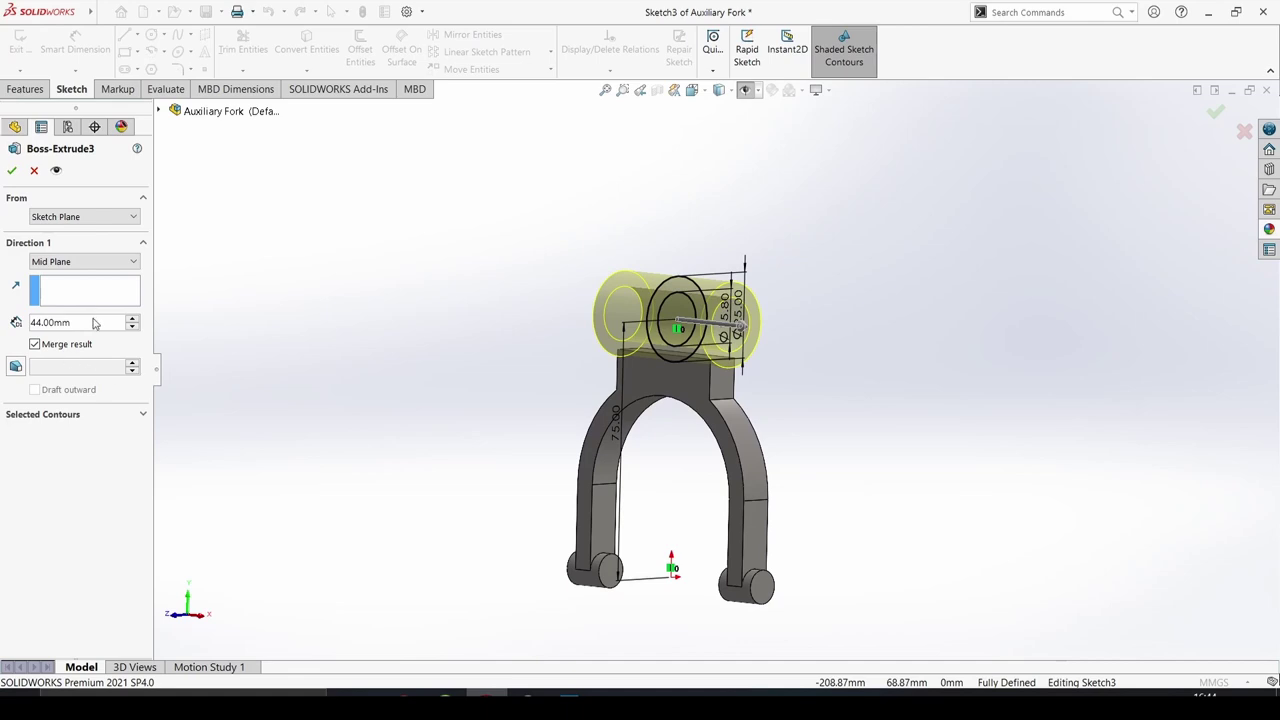
middle_drag(690, 350, 657, 352)
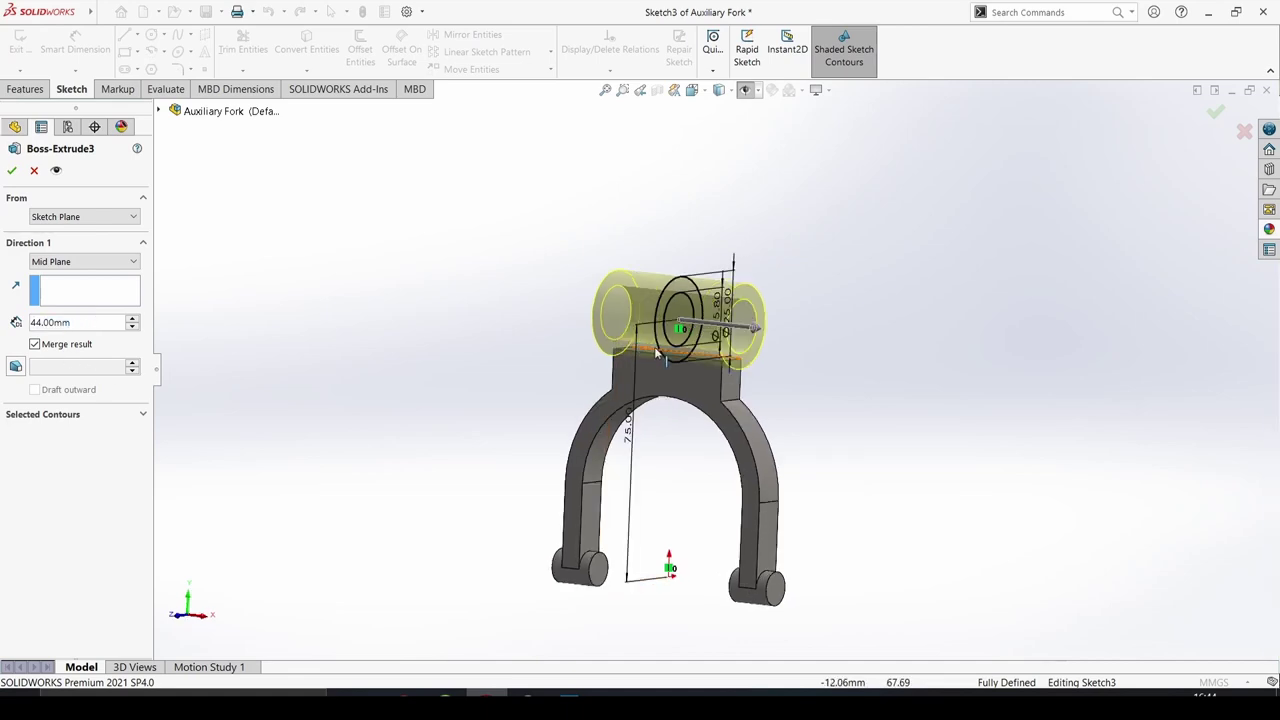
click(12, 170)
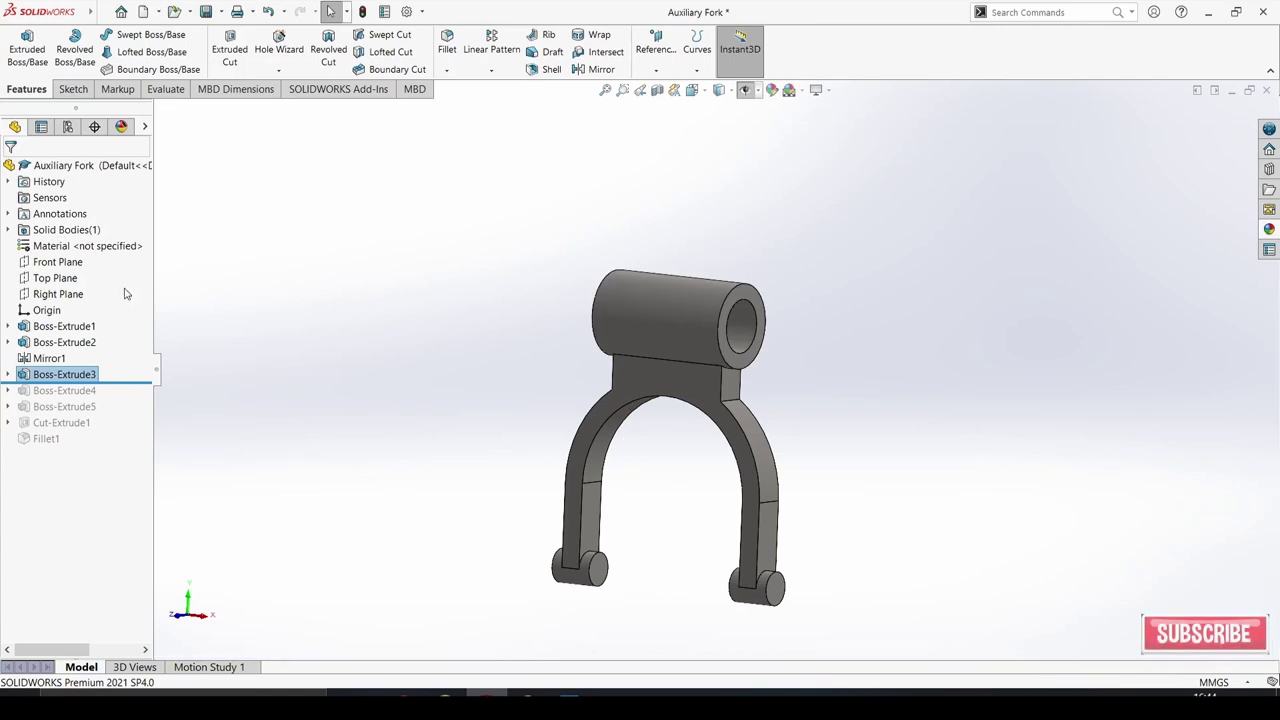
drag(20, 383, 20, 399)
Review the lug sketch: 22 wide, R10 radius, Ø9.50 hole
click(60, 390)
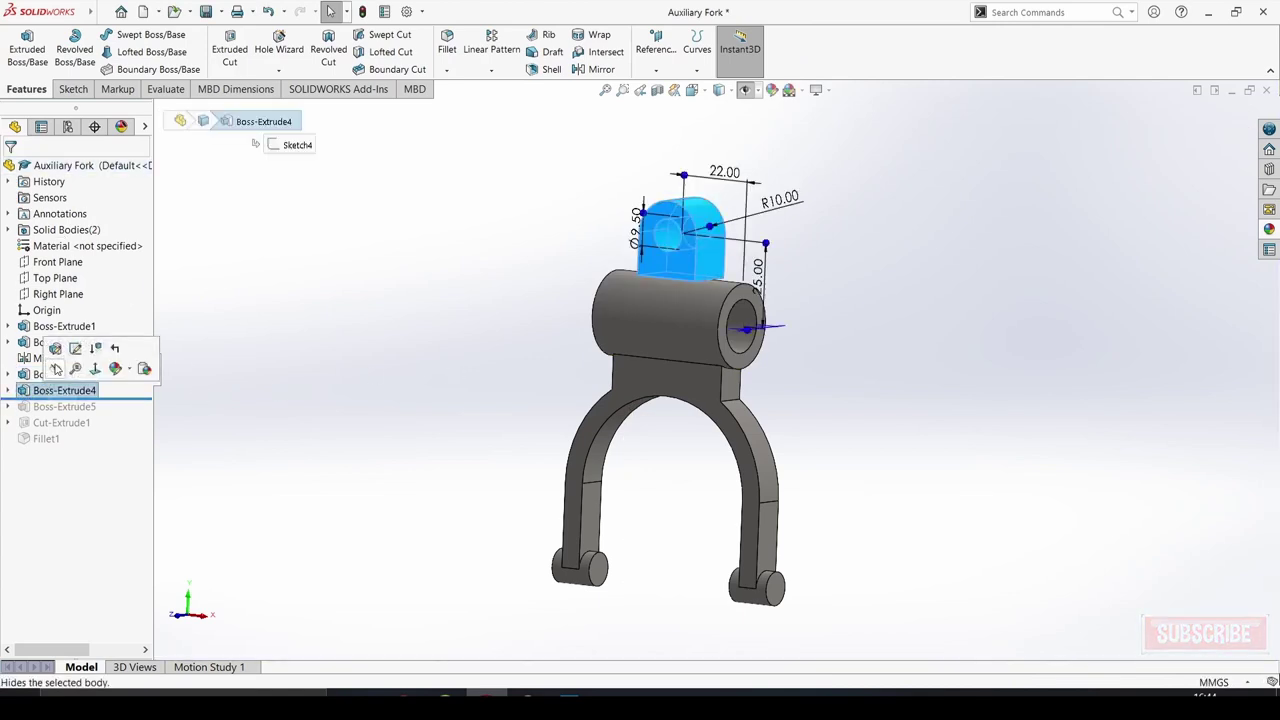
click(75, 348)
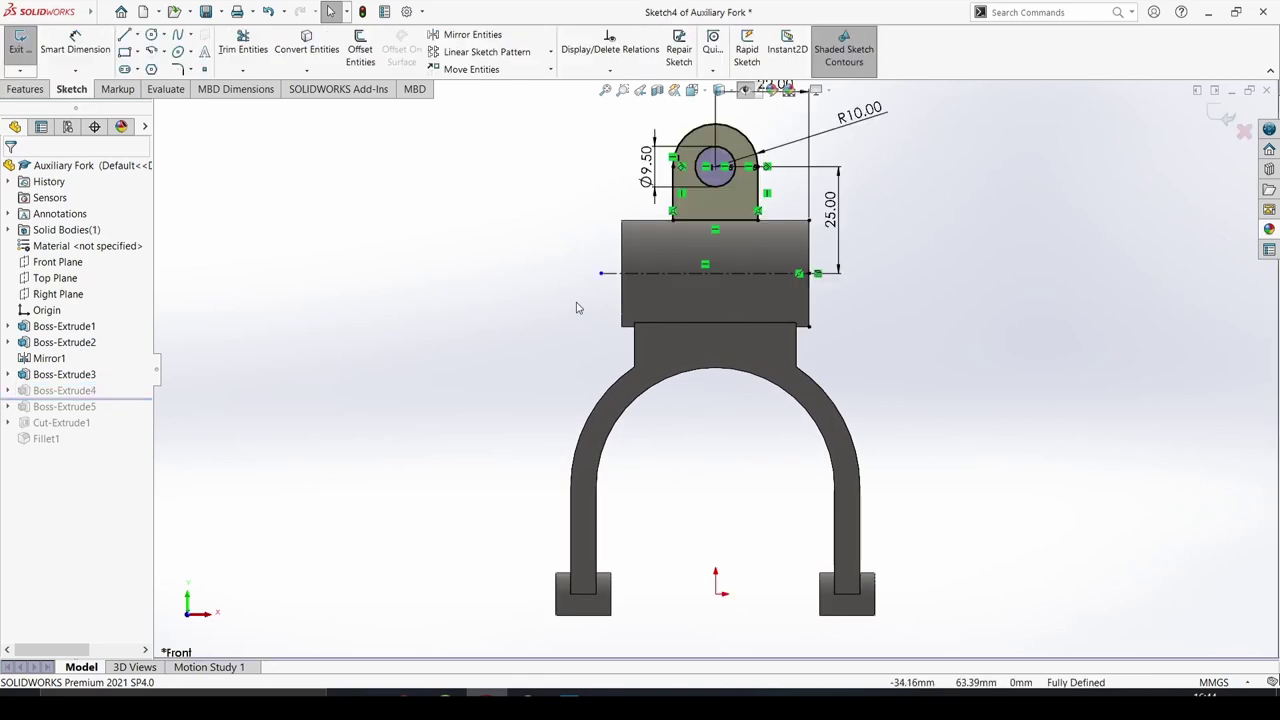
scroll(726, 372, down, 2)
scroll(726, 372, down, 2)
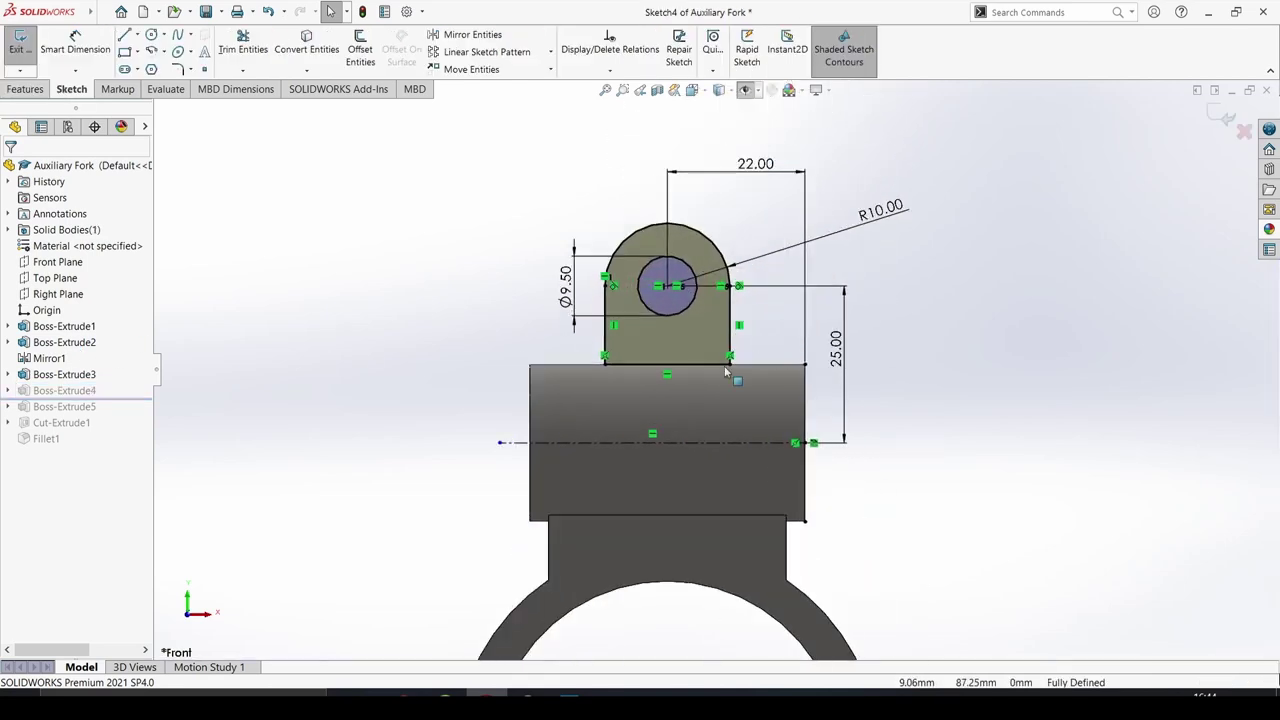
click(884, 215)
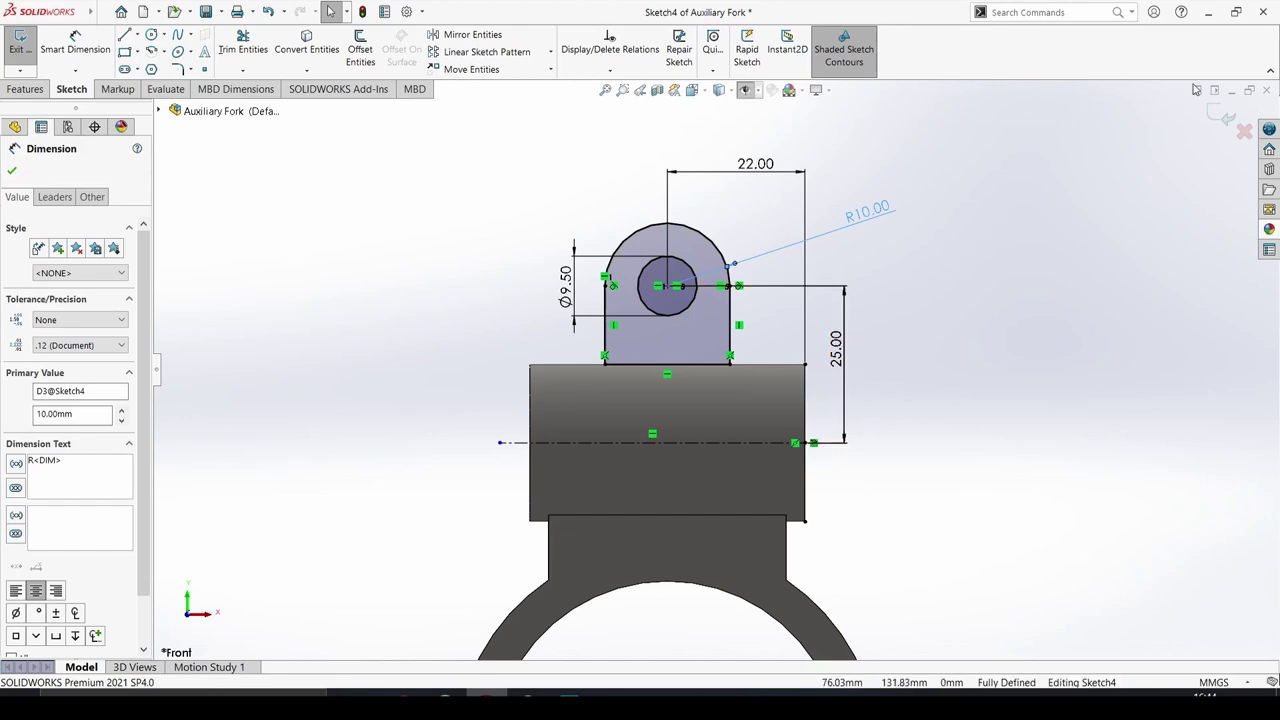
click(1220, 116)
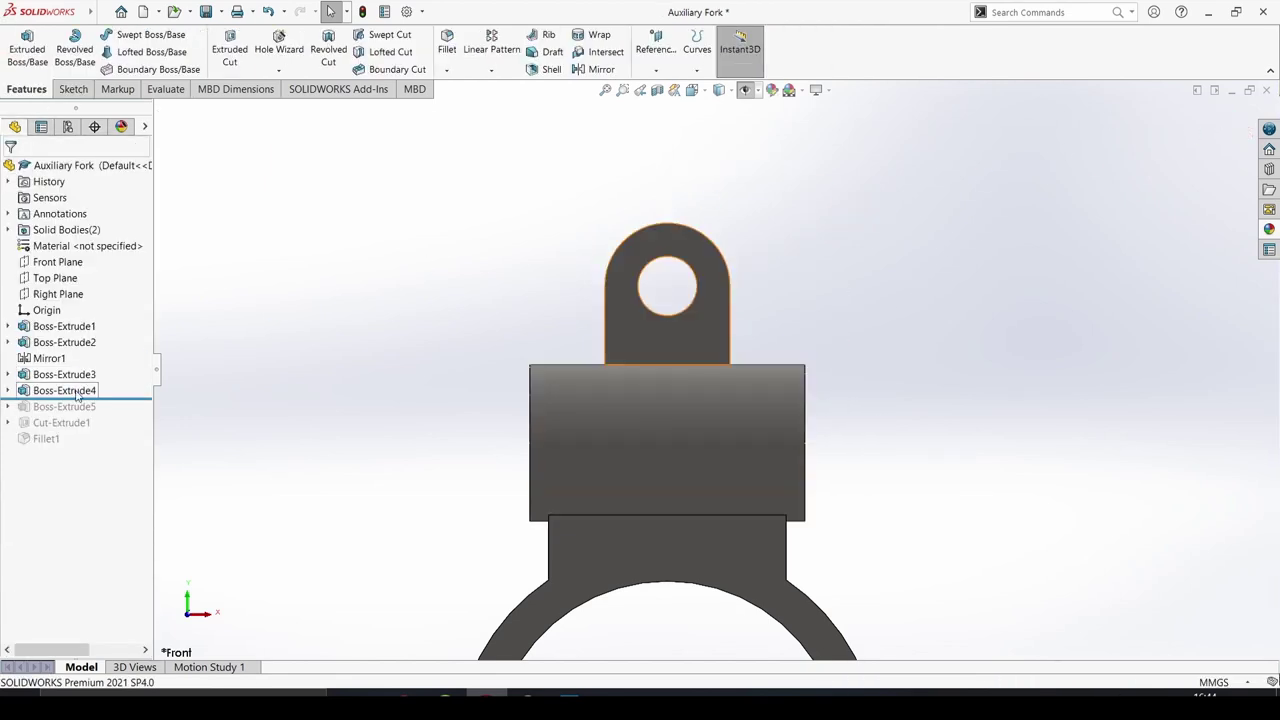
Confirm Boss-Extrude4 as a 15 mm Mid Plane extrusion and view the hub end-on
click(78, 390)
click(86, 353)
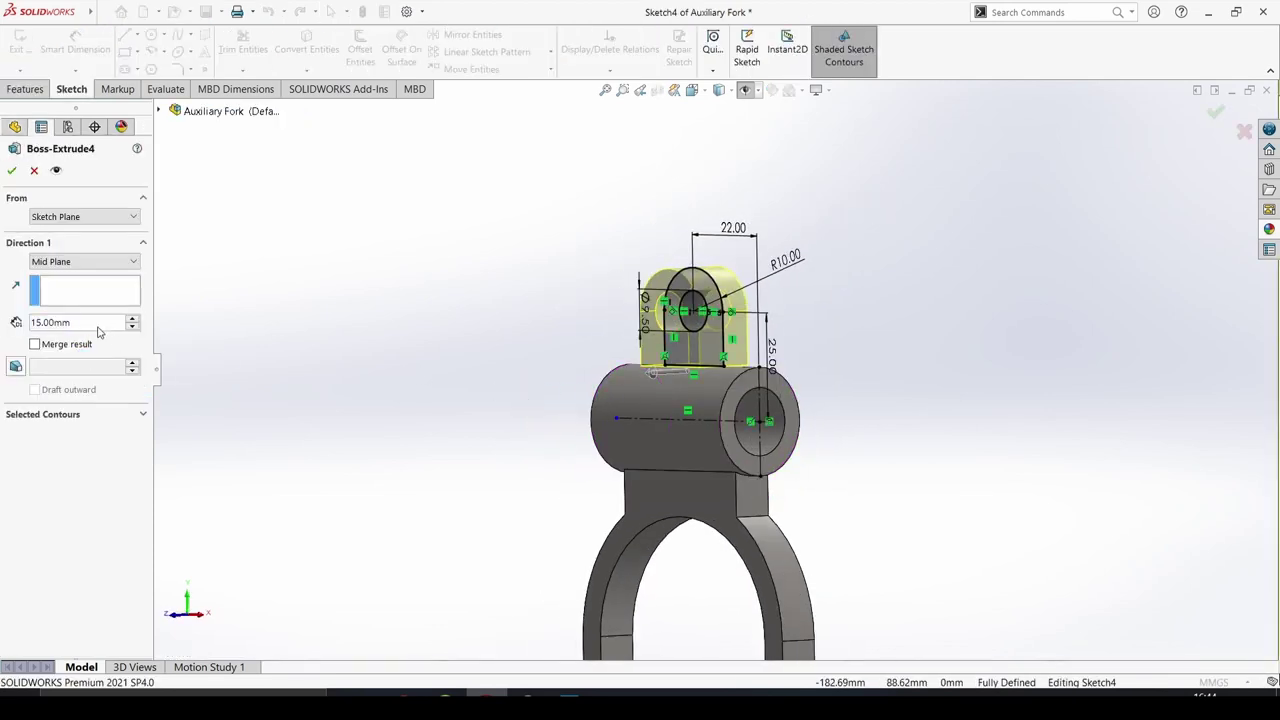
click(11, 172)
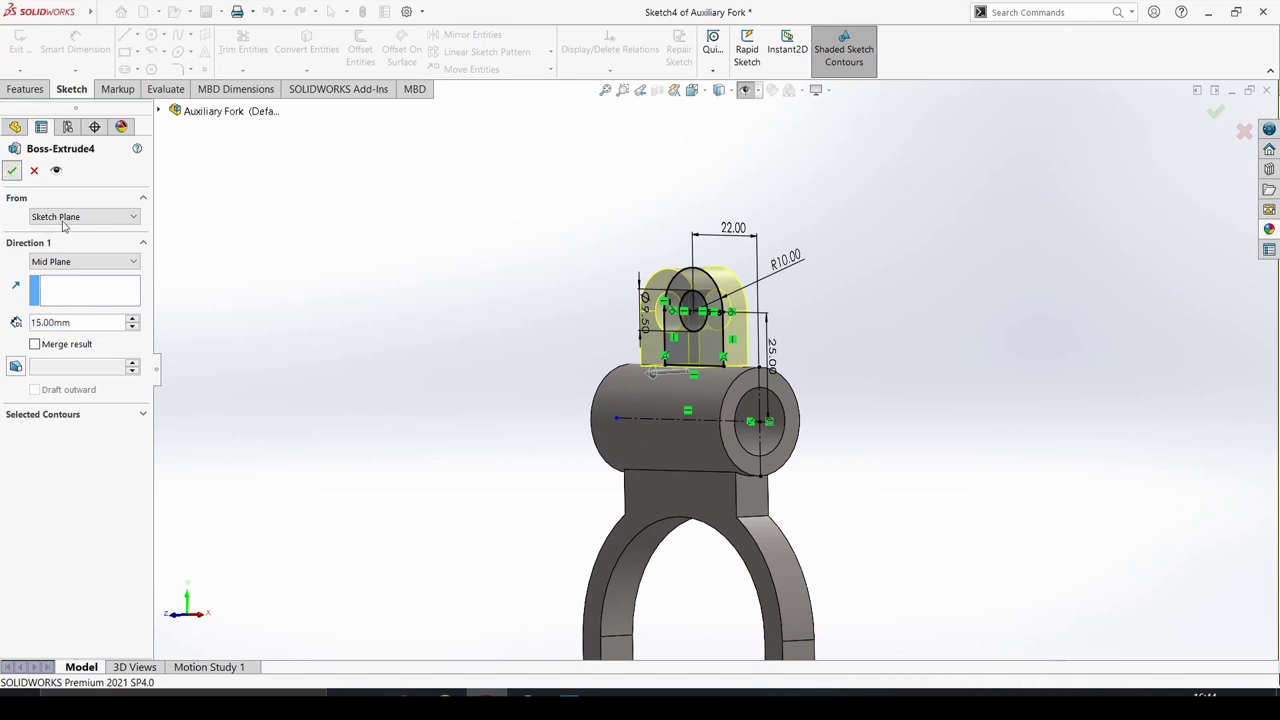
scroll(640, 366, down, 4)
scroll(671, 360, down, 2)
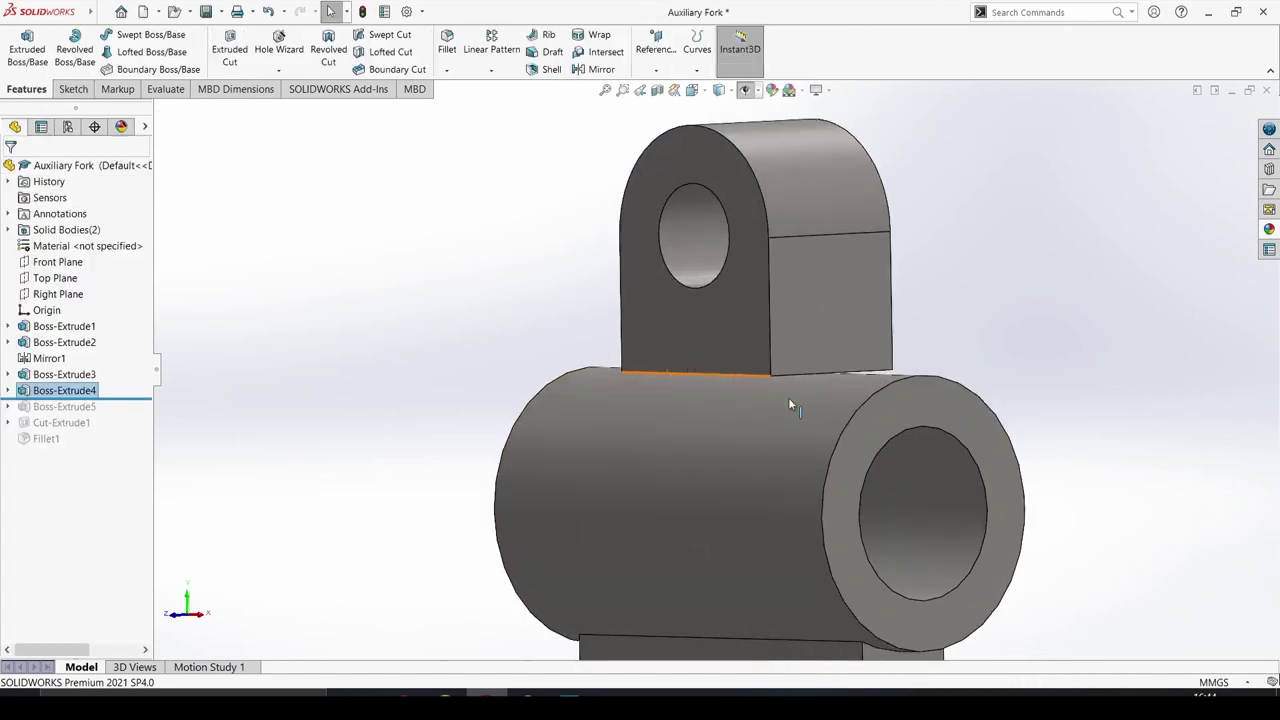
middle_drag(853, 392, 760, 405)
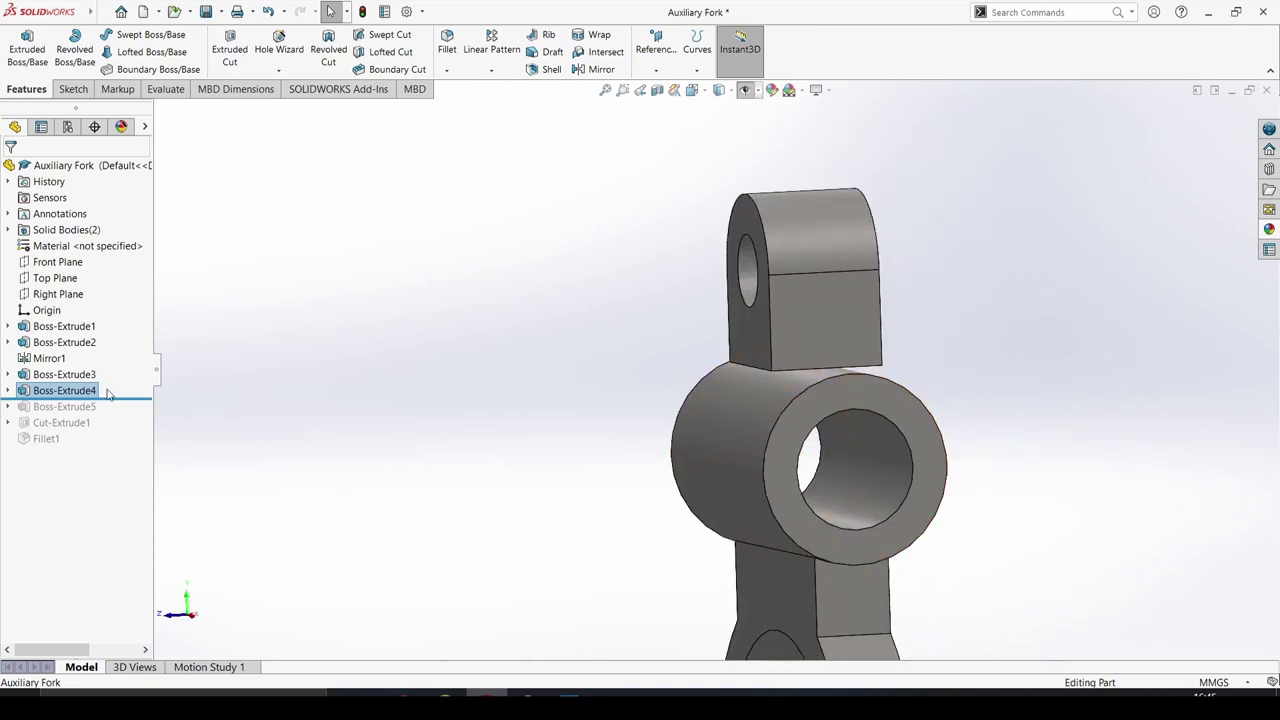
Roll forward to Boss-Extrude5 and review the second lug's Sketch5
drag(113, 408, 98, 420)
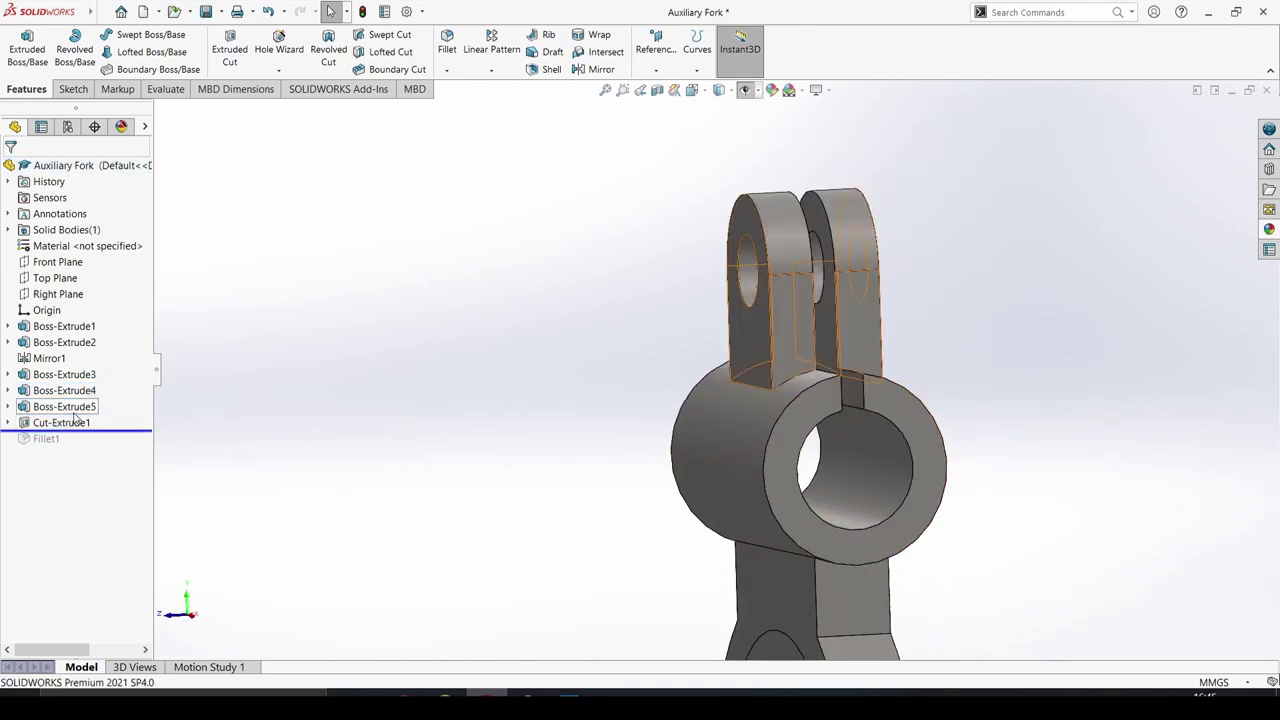
click(76, 407)
click(104, 368)
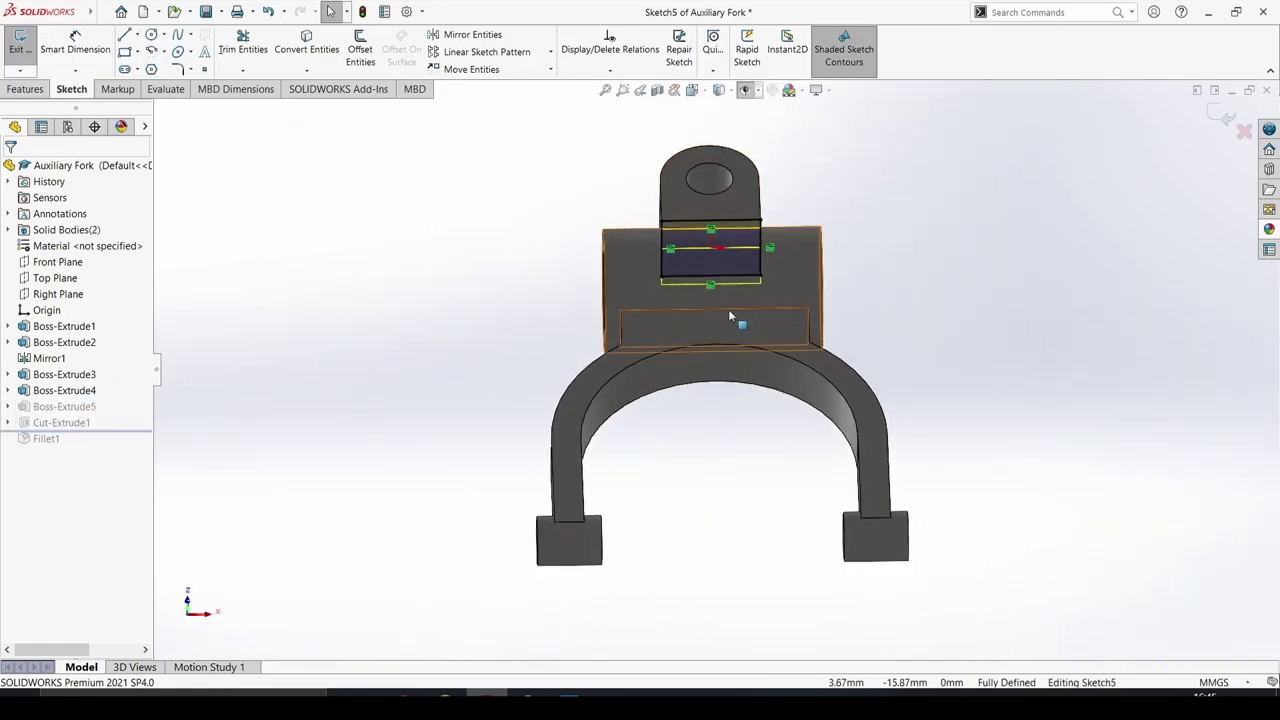
middle_drag(733, 218, 731, 248)
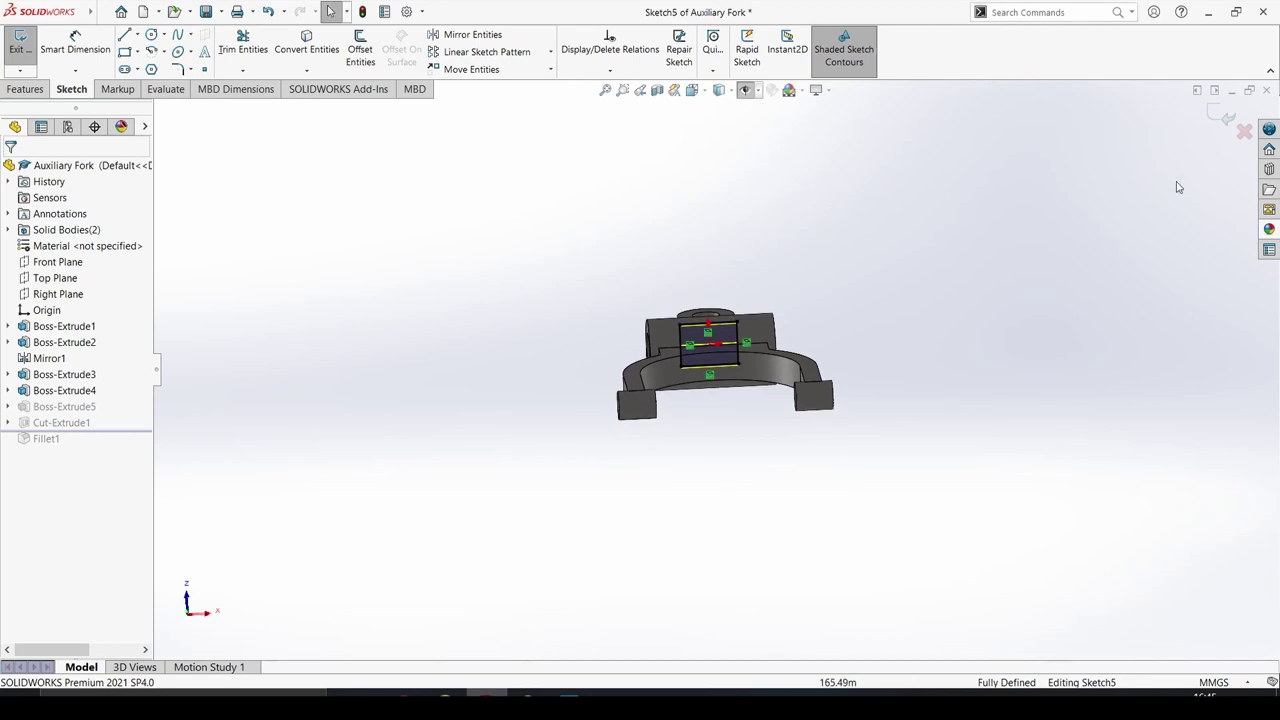
click(1210, 120)
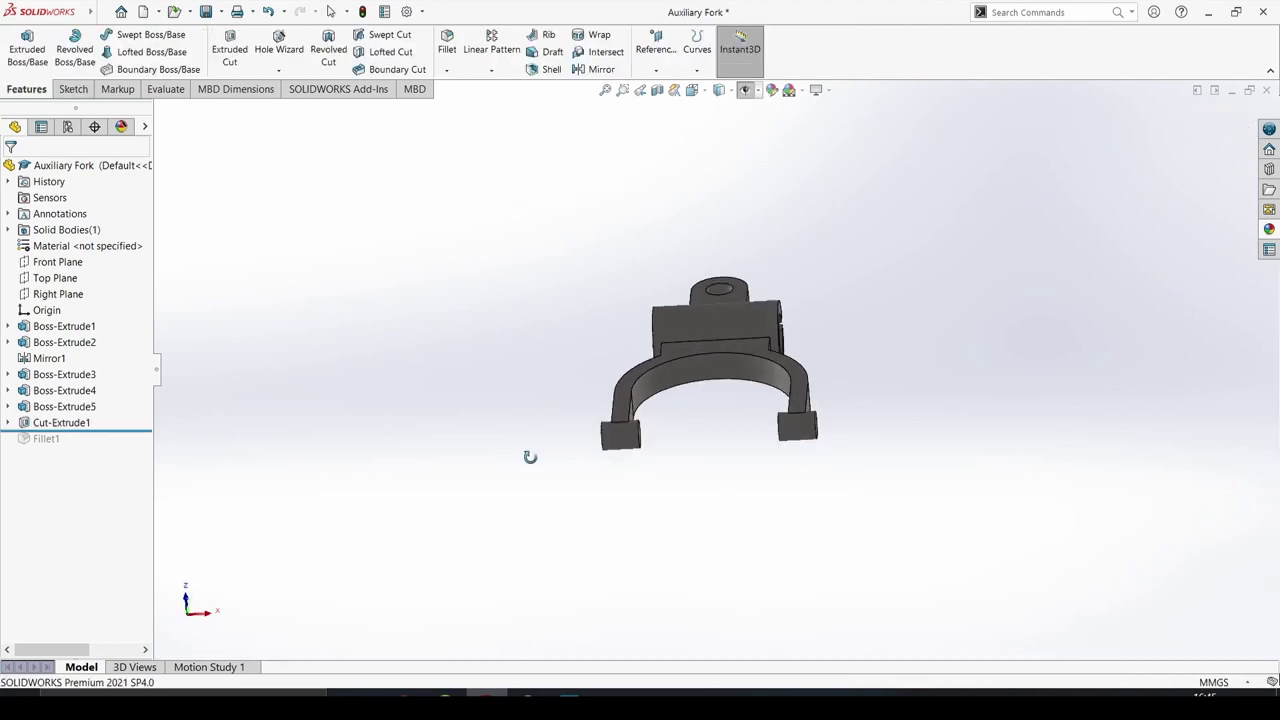
Extrude the lugs Up To Surface on the hub face, merging with Boss-Extrude3 and Boss-Extrude4
click(65, 407)
click(131, 366)
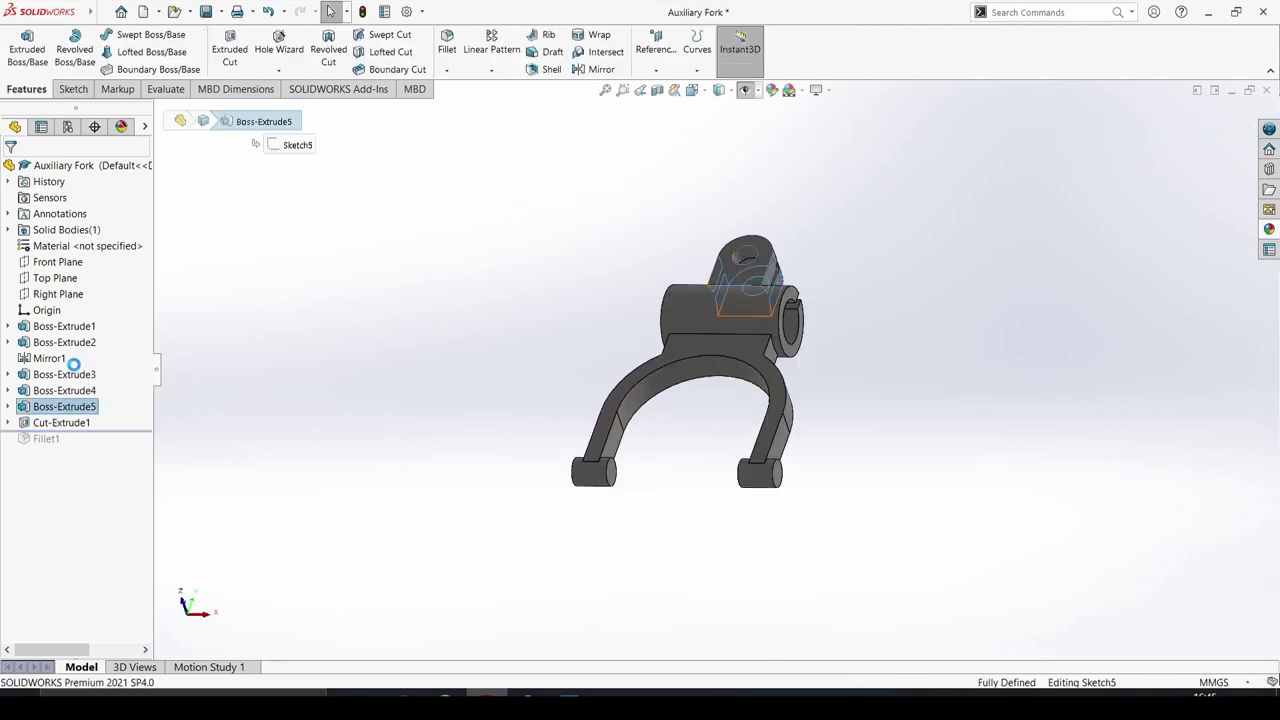
mouse_move(514, 440)
middle_down()
mouse_move(1094, 428)
mouse_move(1075, 396)
middle_up()
scroll(1090, 396, down, 3)
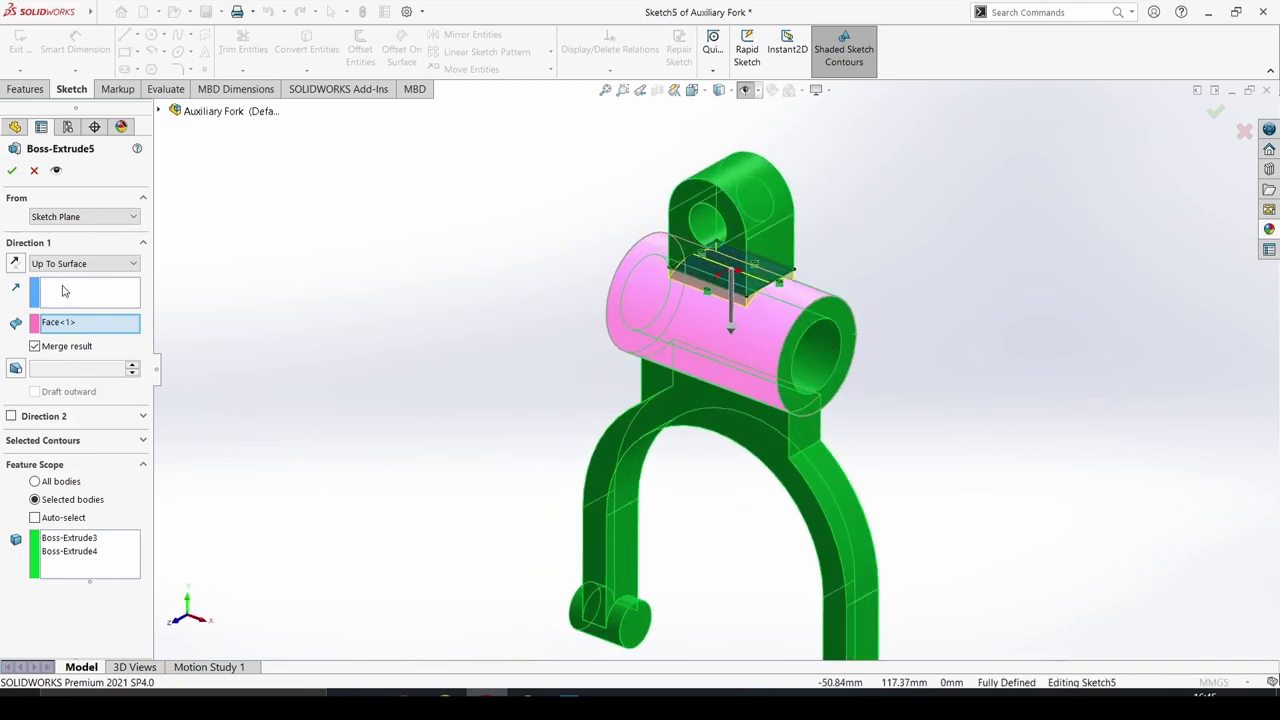
click(66, 323)
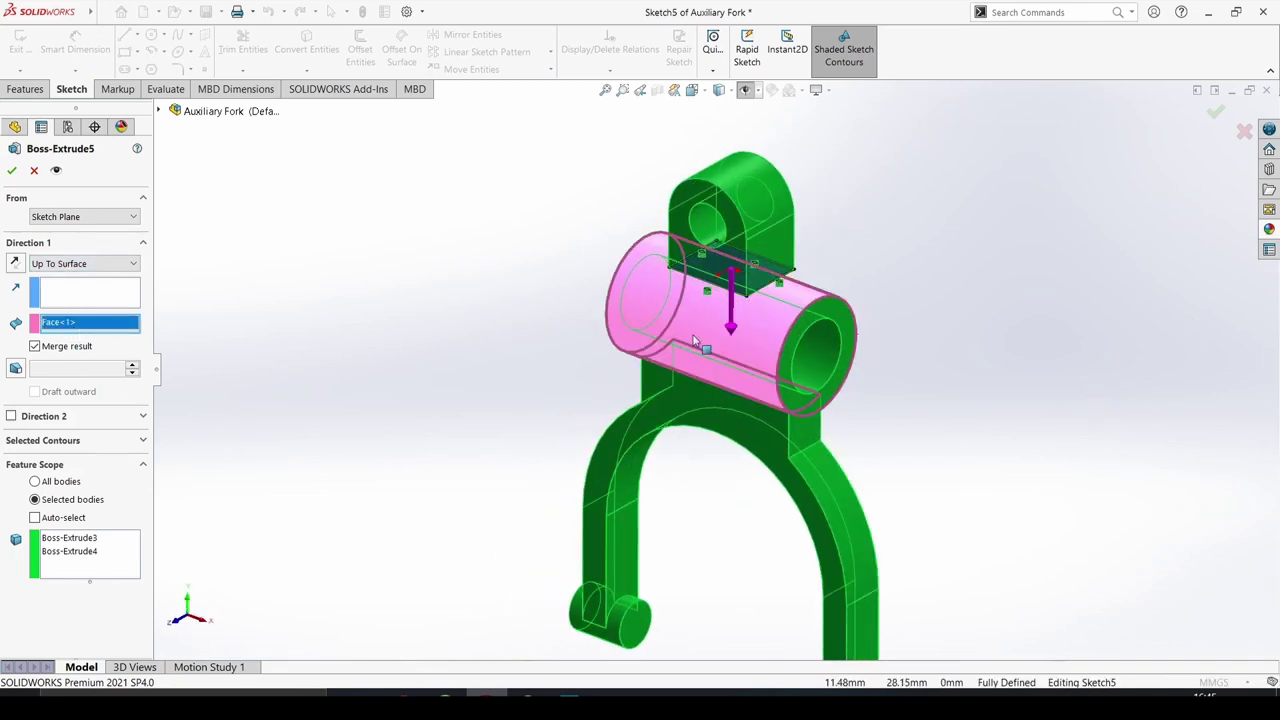
click(75, 549)
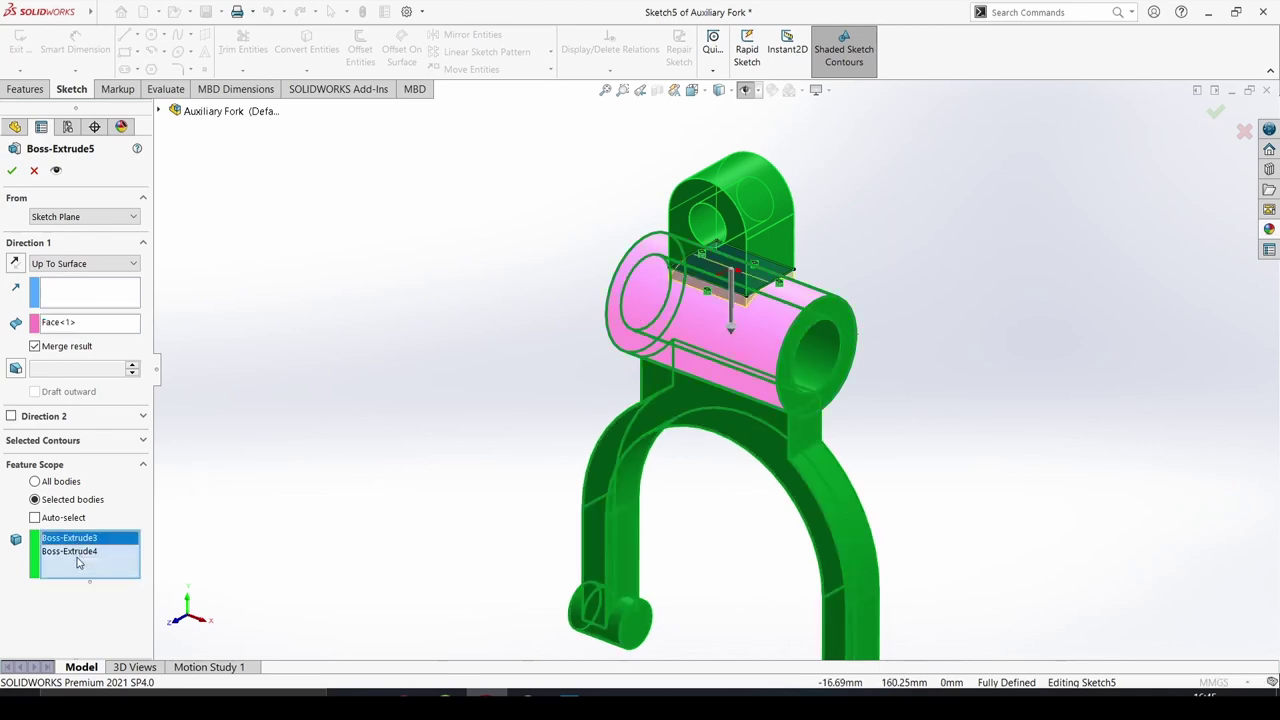
ctrl+click(80, 555)
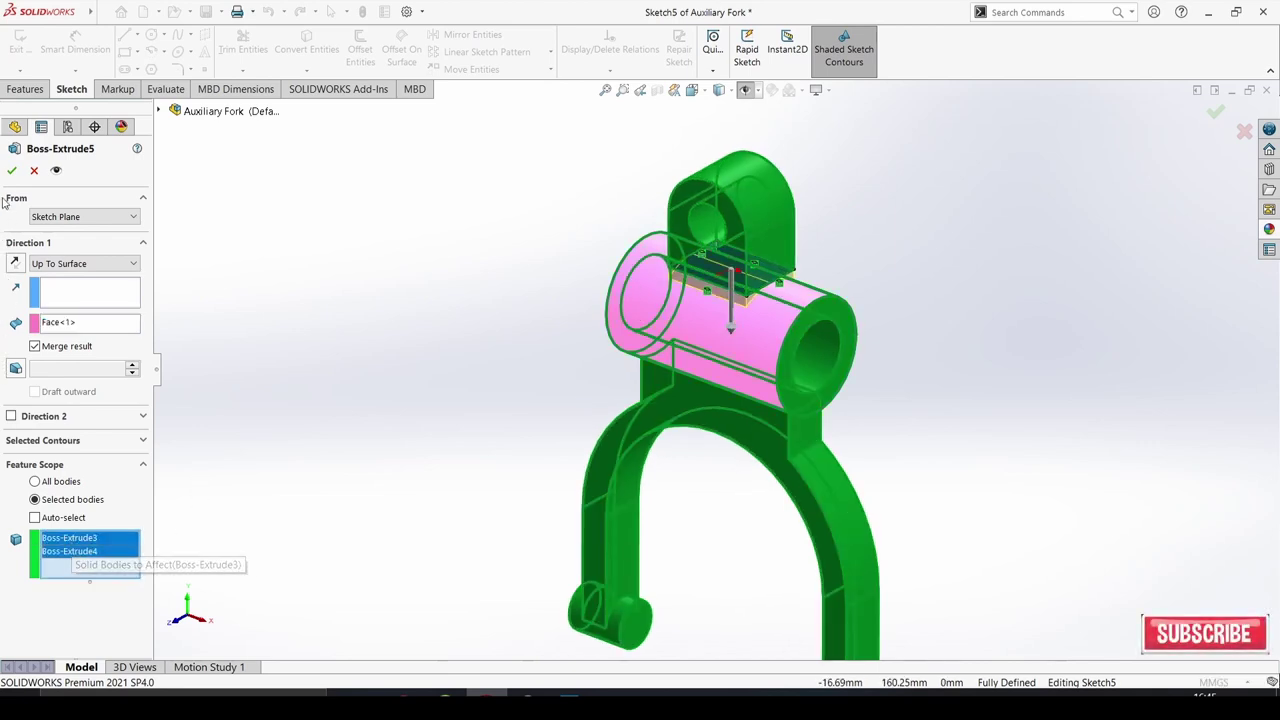
key(Return)
scroll(740, 290, down, 3)
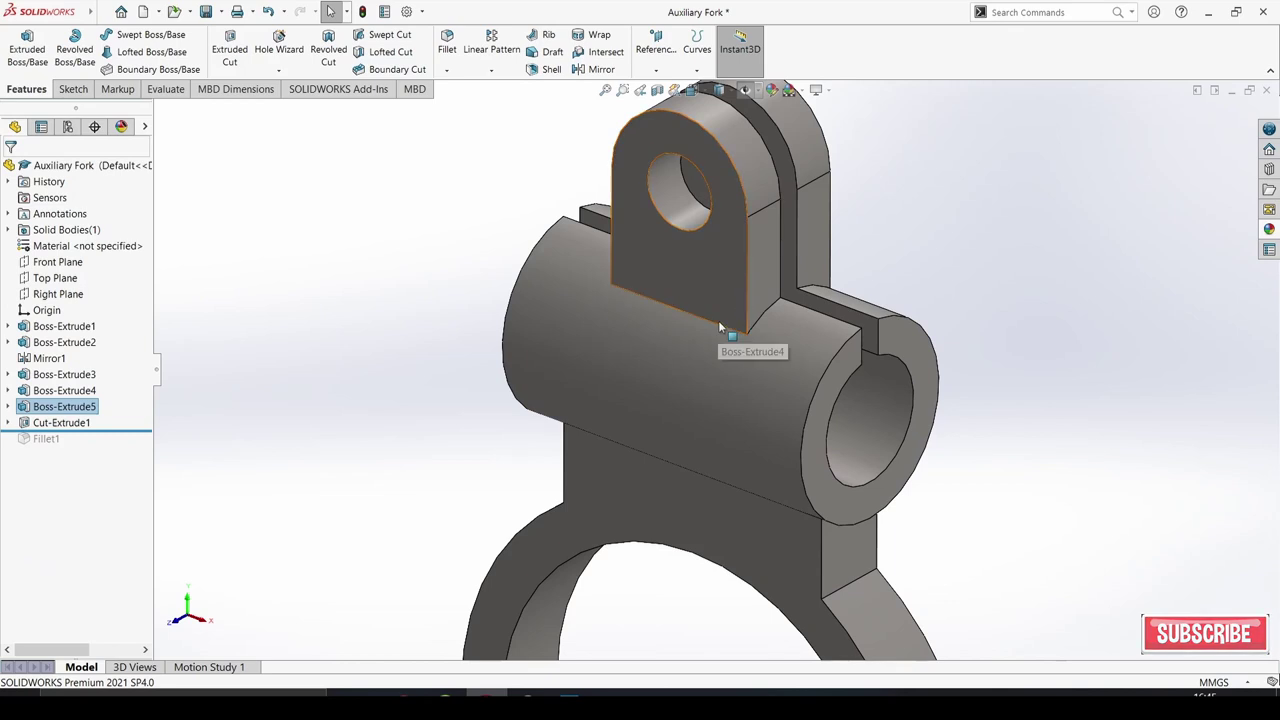
mouse_move(751, 379)
middle_down()
mouse_move(676, 357)
mouse_move(490, 405)
middle_up()
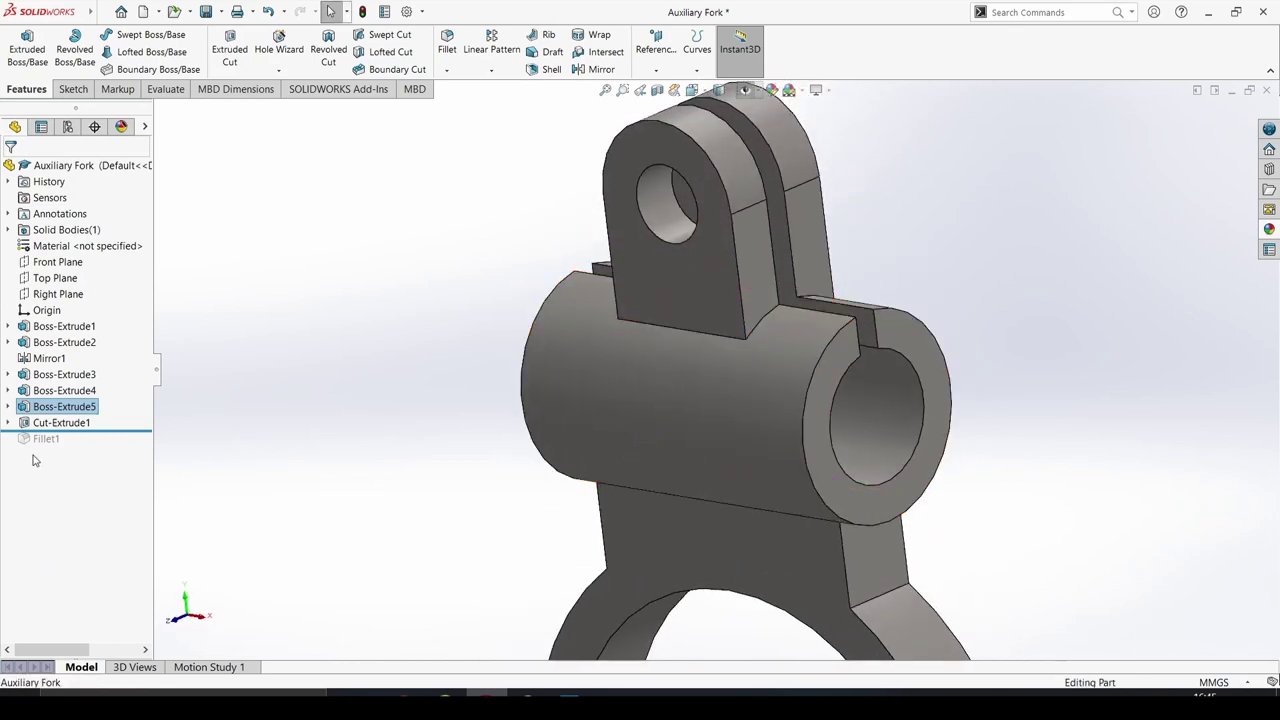
Move the lower 3.00 dimension in the slot sketch right of the hole and rebuild
click(60, 422)
click(91, 382)
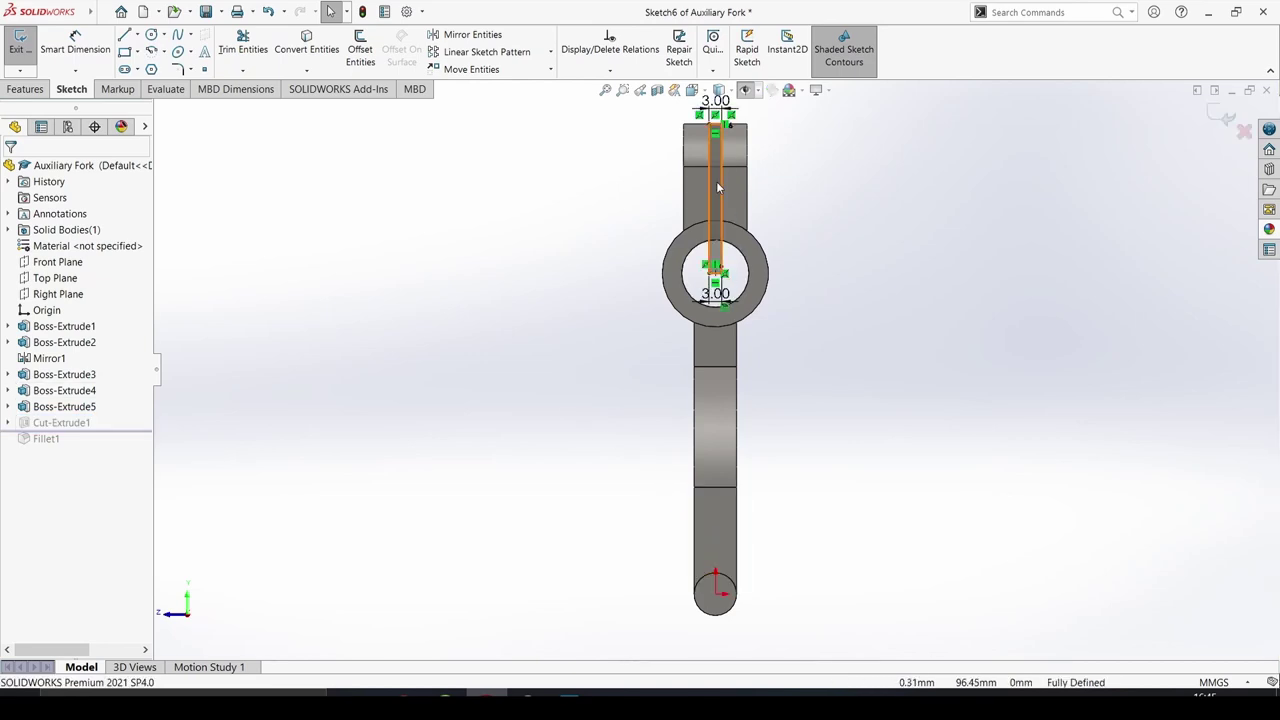
scroll(716, 181, down, 2)
scroll(720, 358, up, 3)
scroll(726, 384, down, 3)
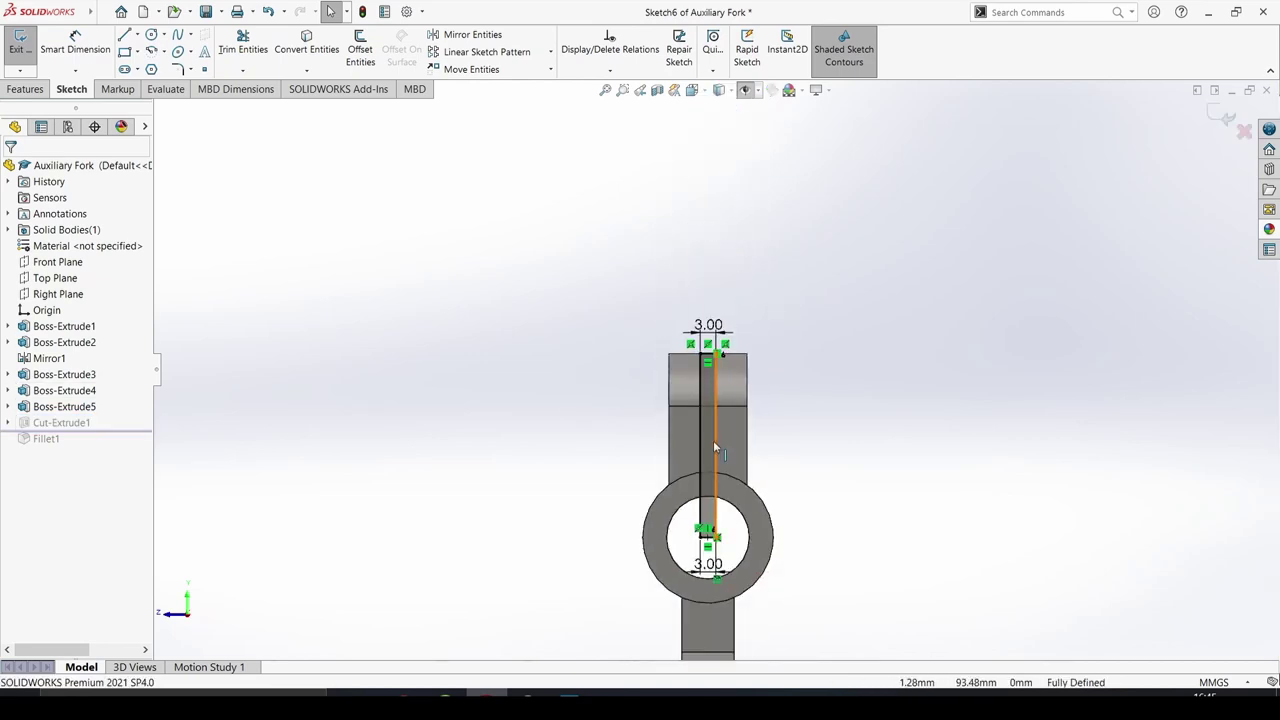
scroll(716, 575, down, 1)
drag(718, 604, 747, 585)
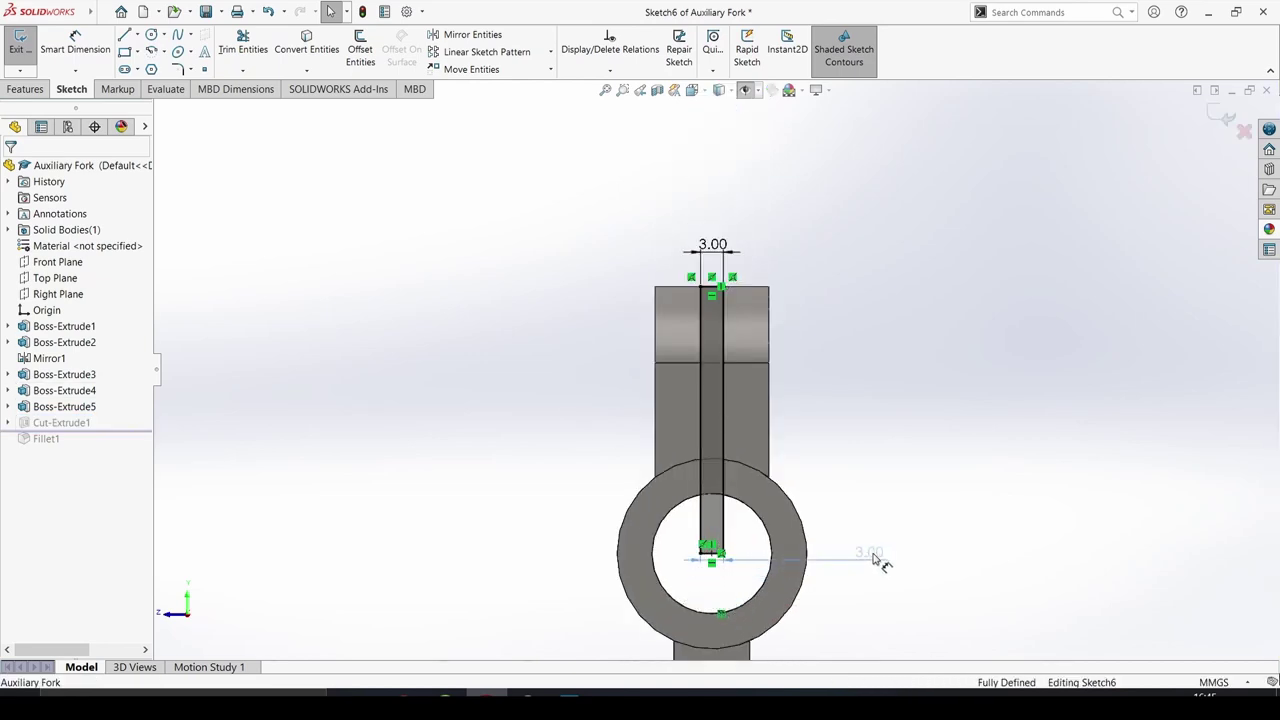
drag(873, 560, 871, 556)
click(986, 406)
scroll(1040, 300, up, 2)
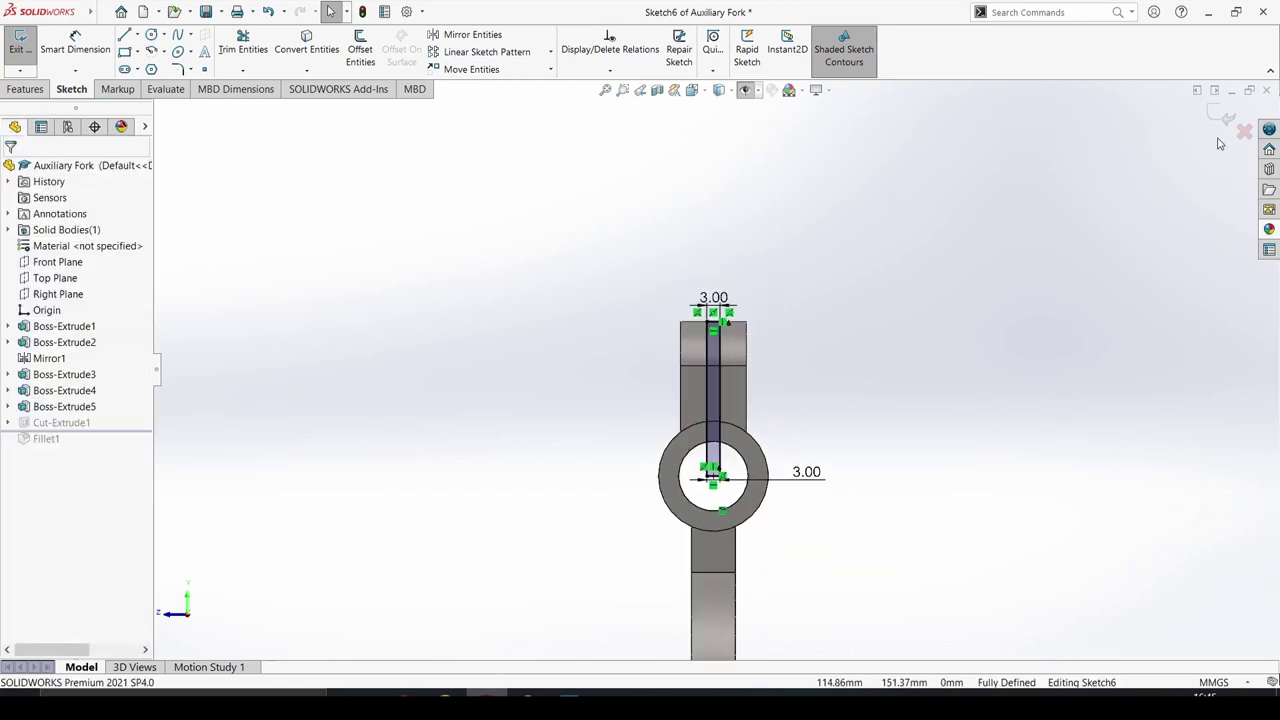
click(1225, 116)
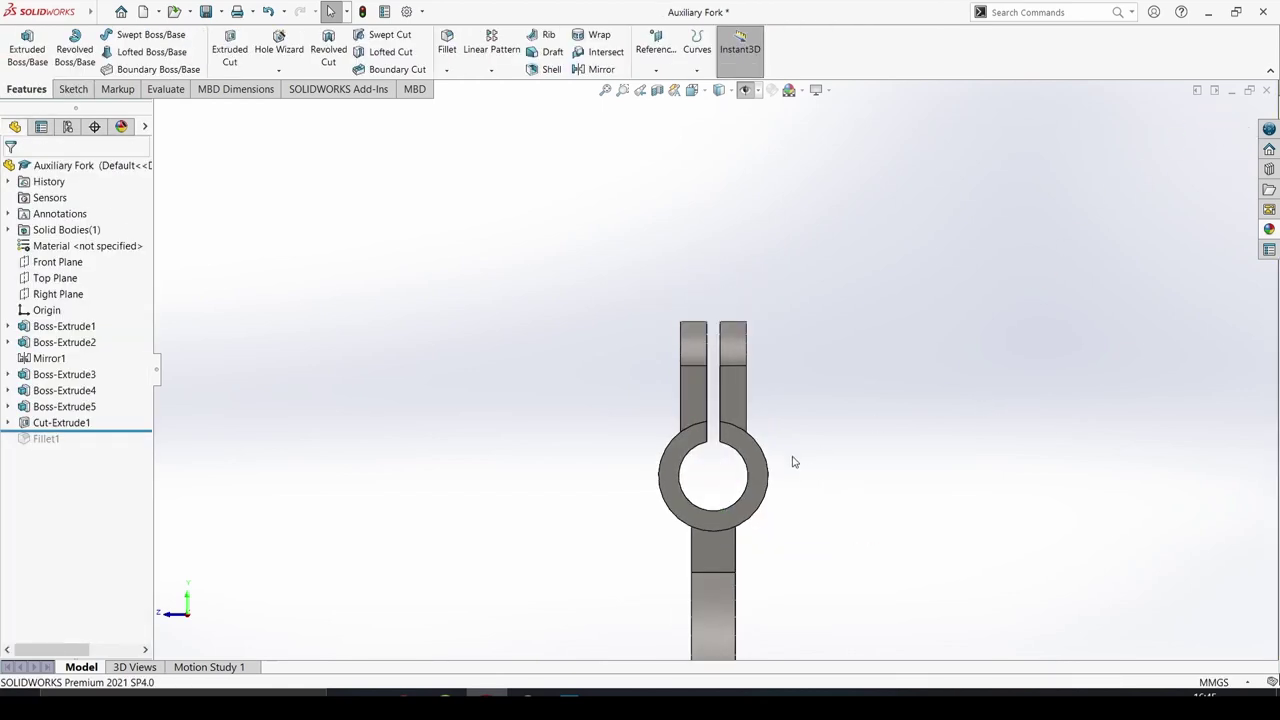
Confirm Cut-Extrude1 as a Through All - Both slot cut
click(91, 423)
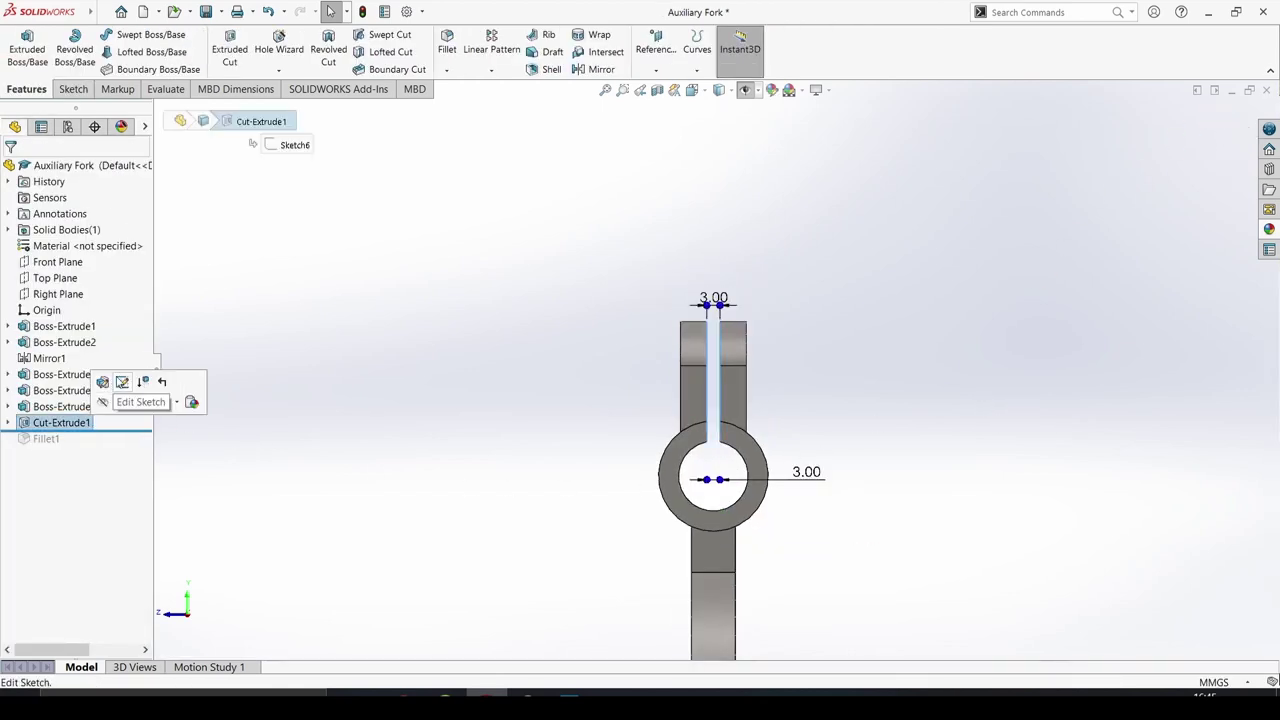
click(104, 386)
middle_drag(497, 391, 578, 411)
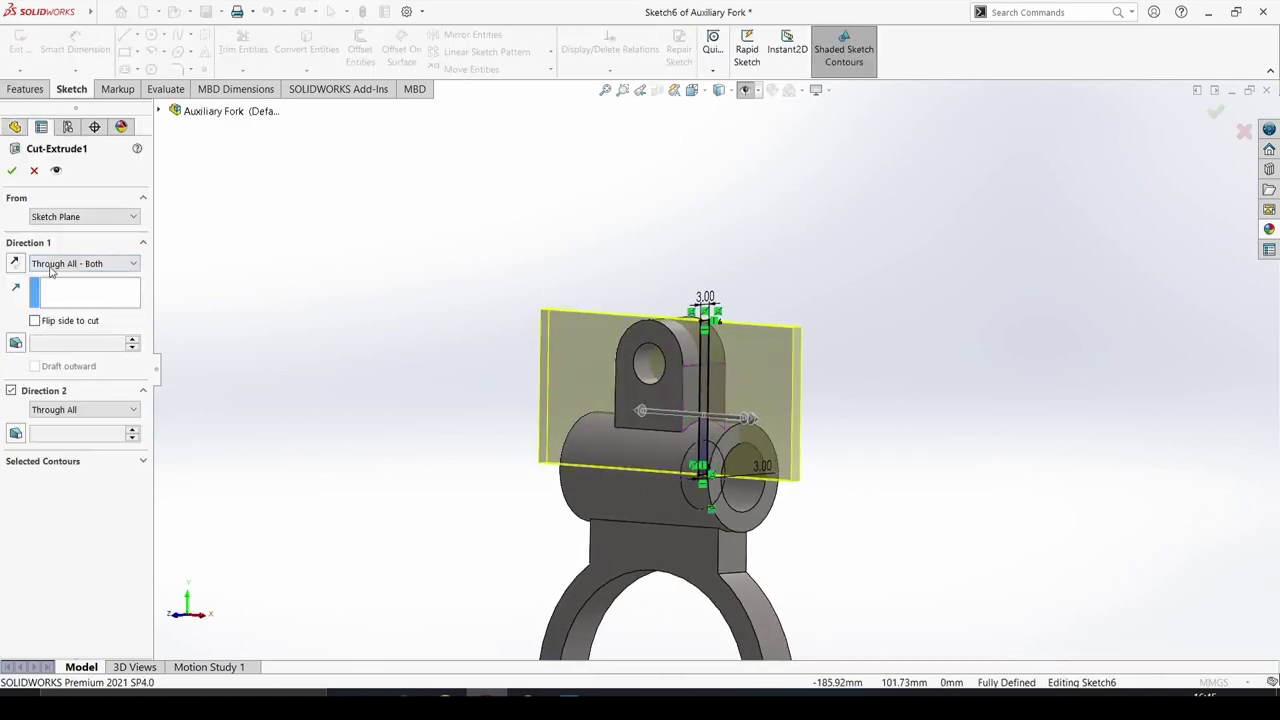
click(11, 172)
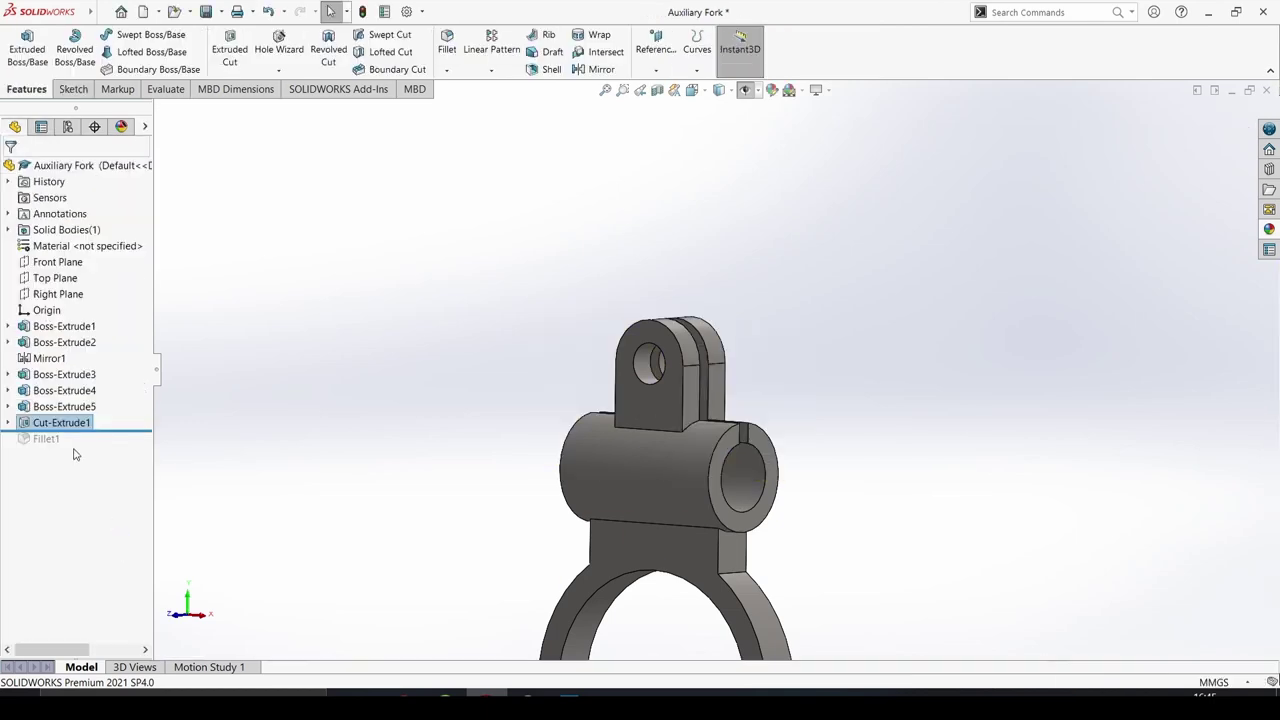
Roll forward to Fillet1 and confirm its 3.00 mm radius on the arm edges with partial preview
drag(96, 430, 96, 447)
click(60, 440)
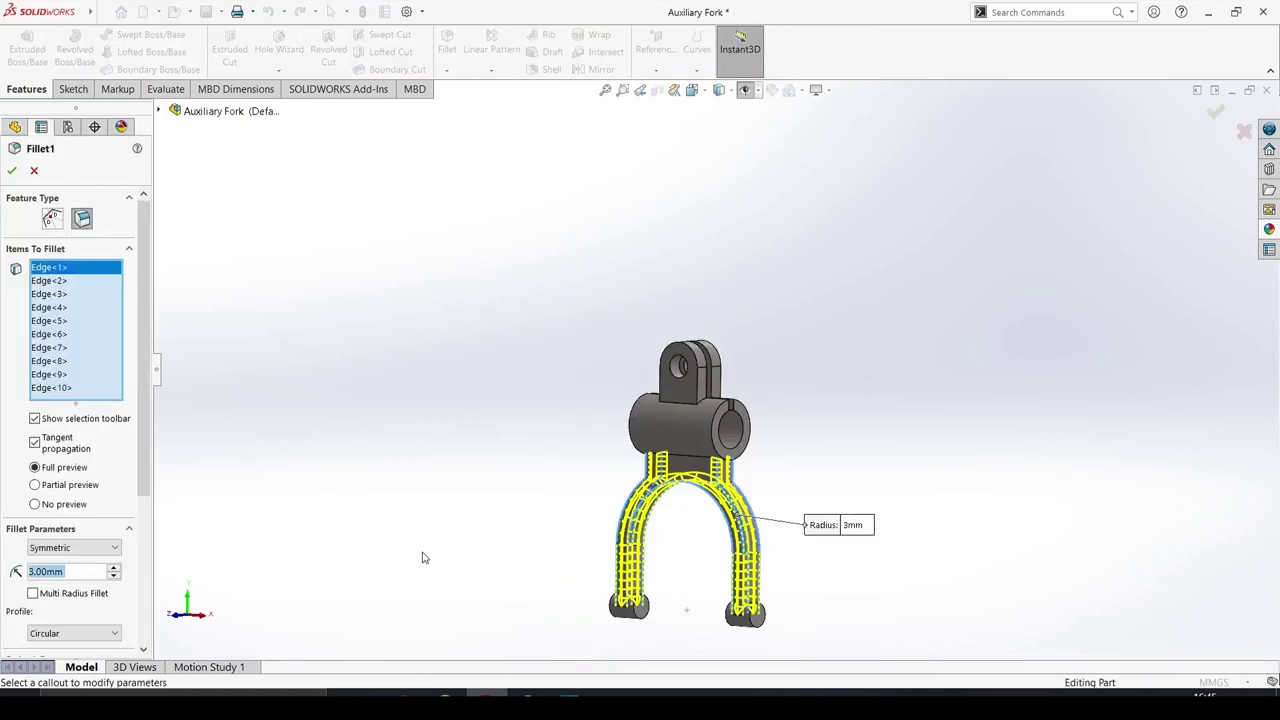
mouse_move(603, 500)
middle_down()
mouse_move(668, 535)
mouse_move(419, 551)
middle_up()
click(59, 485)
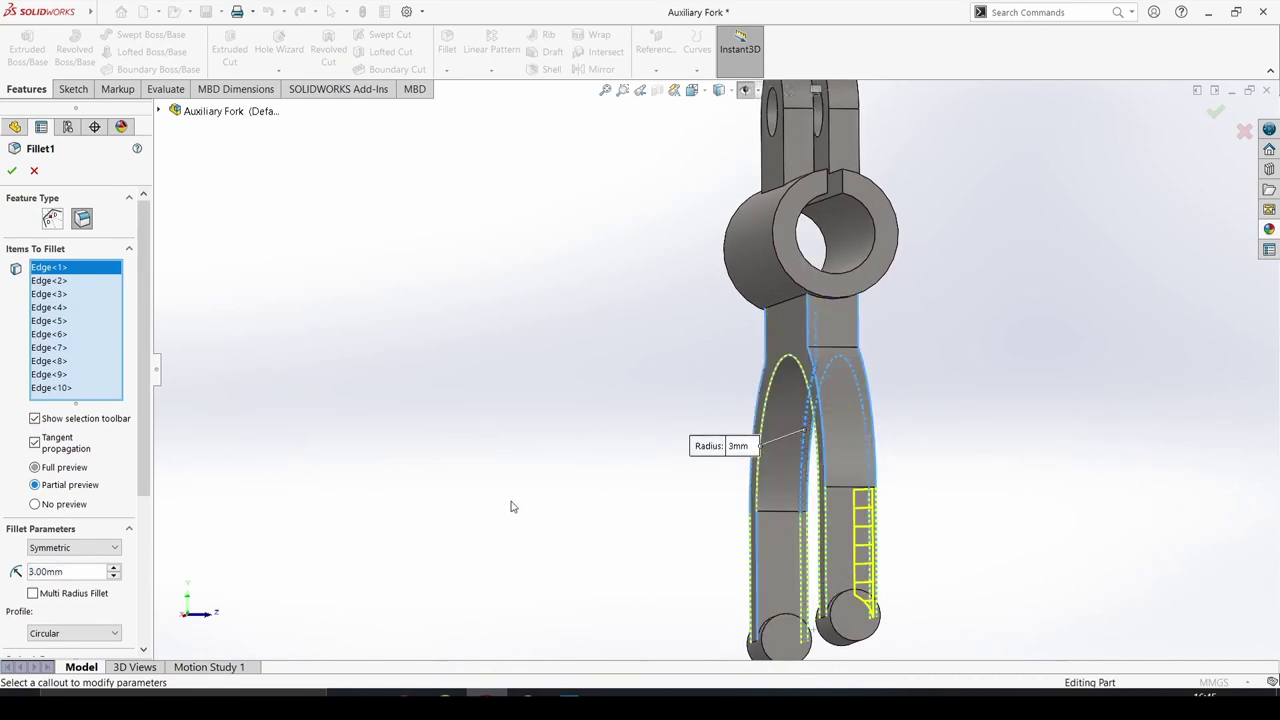
middle_drag(511, 509, 810, 518)
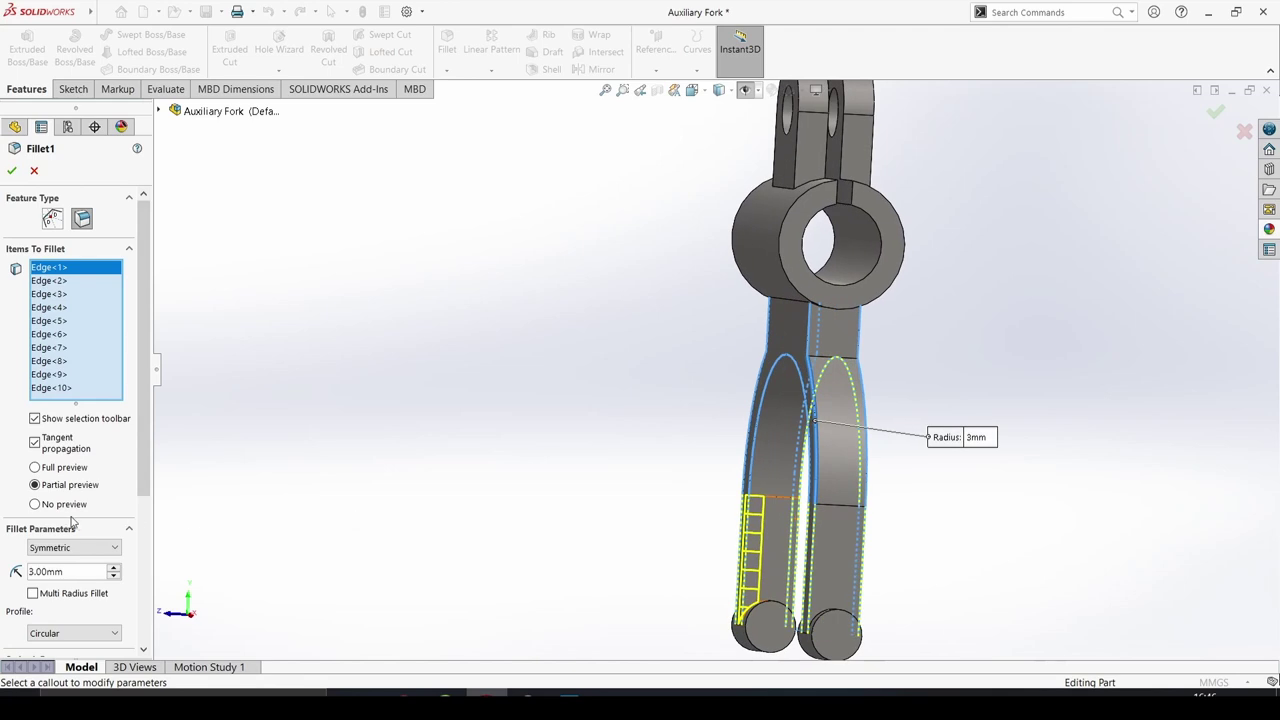
middle_drag(512, 557, 936, 549)
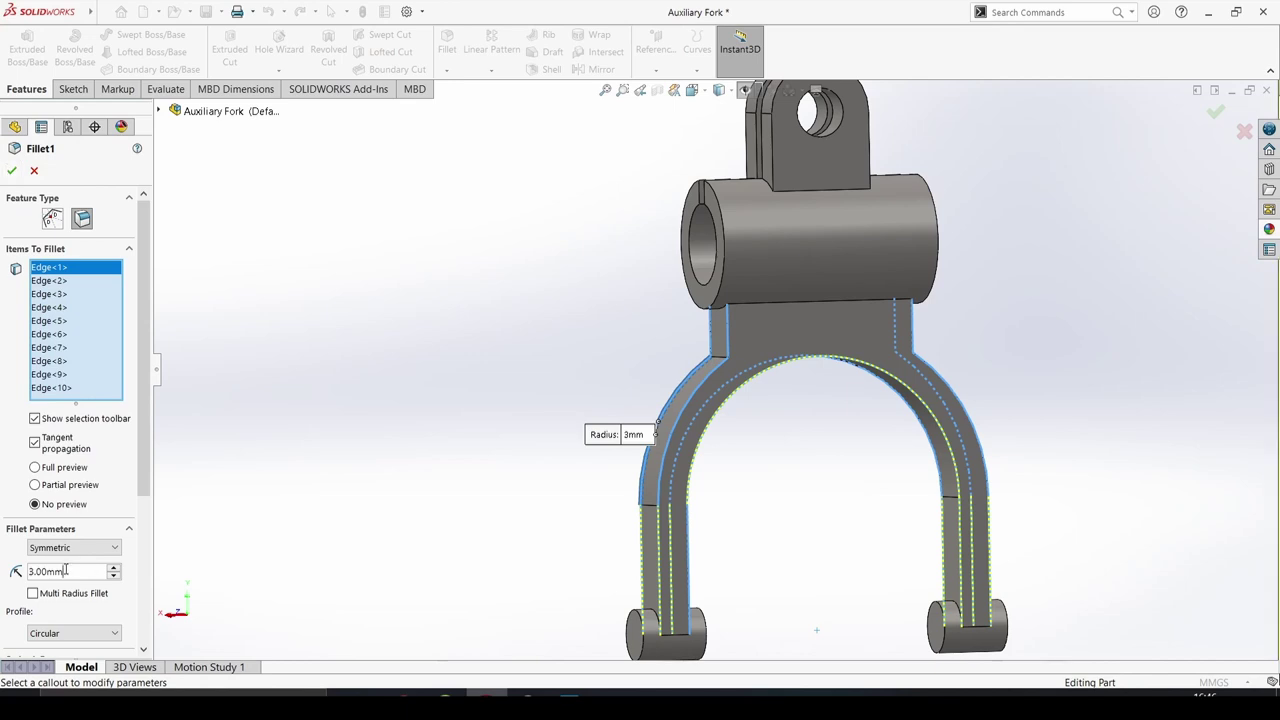
click(12, 171)
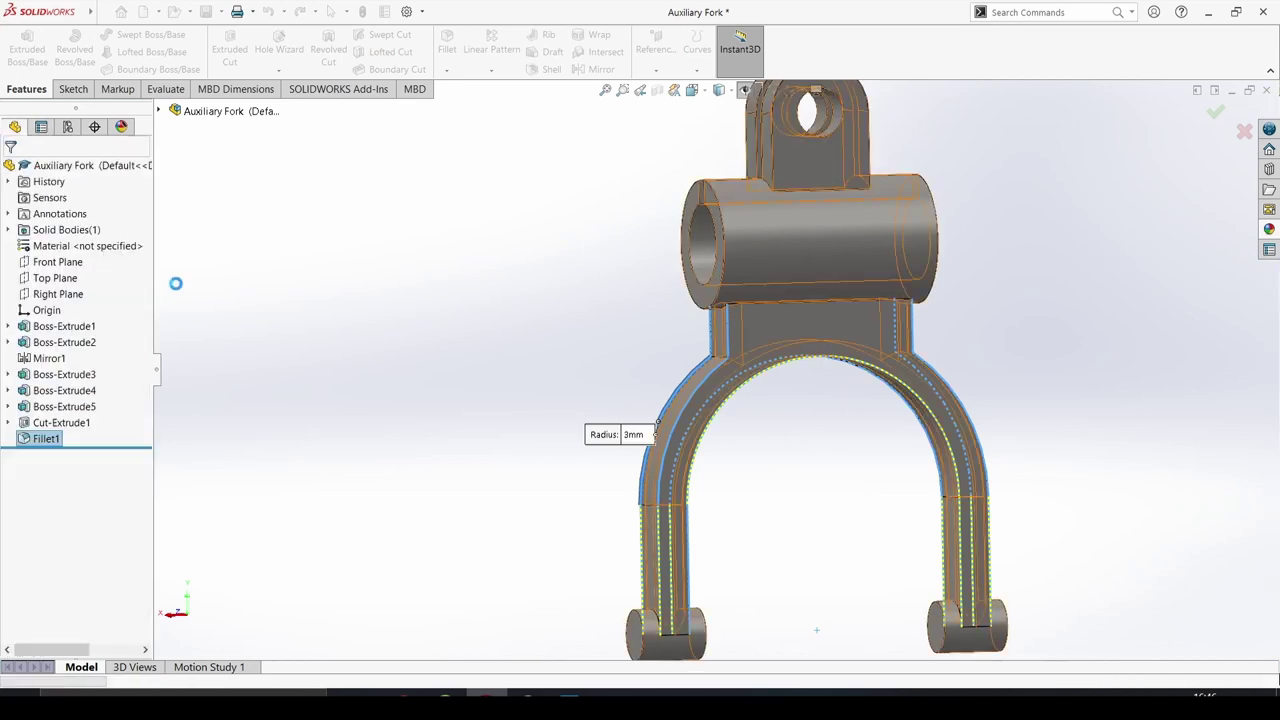
key(ctrl+space)
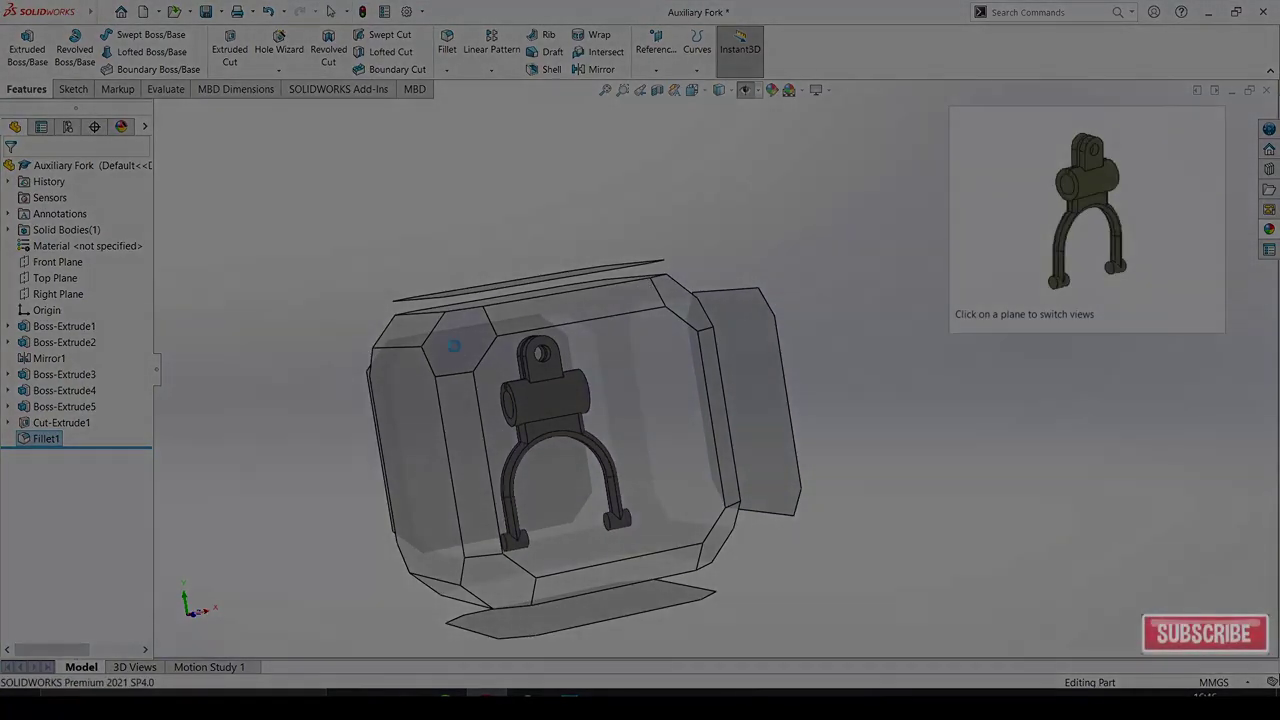
click(534, 392)
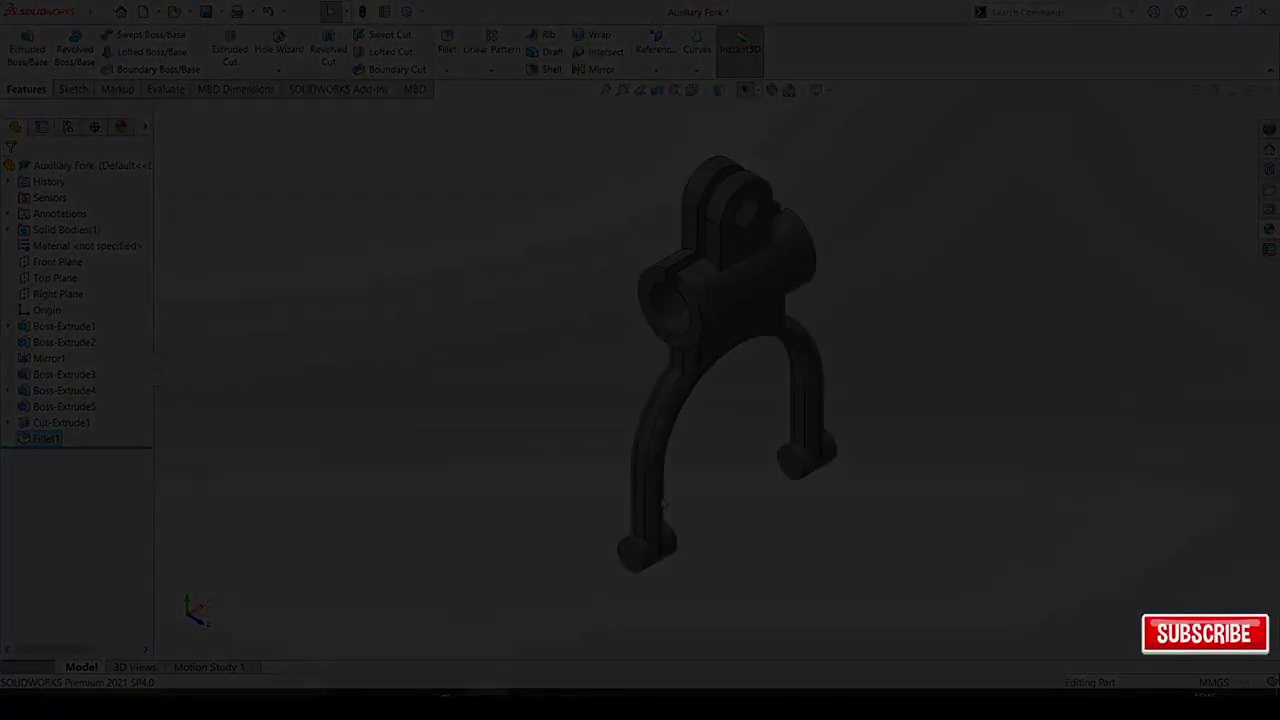